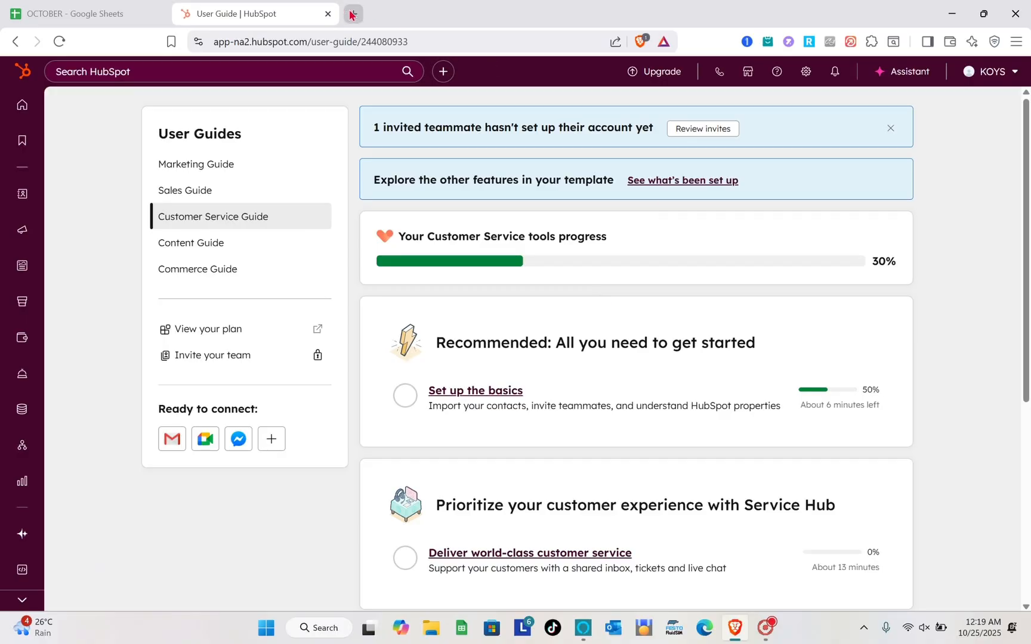
# Search the web for HubSpot in a new browser tab and view its free sign-up page before closing the tab.
pyautogui.click(353, 13)
pyautogui.write('u')
pyautogui.press('BackSpace')
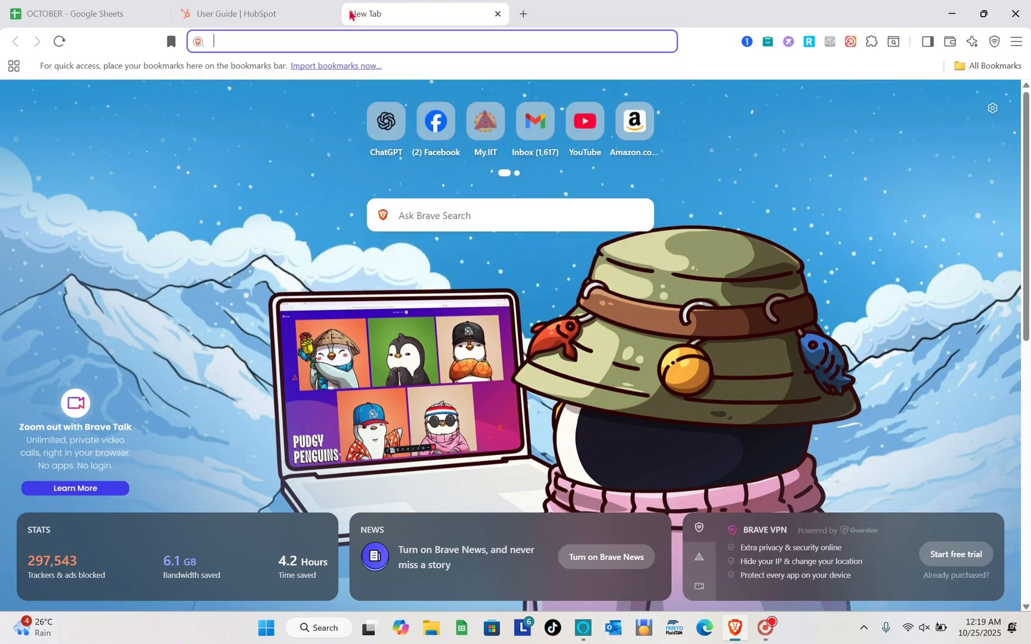
pyautogui.write('hubs')
pyautogui.press('Return')
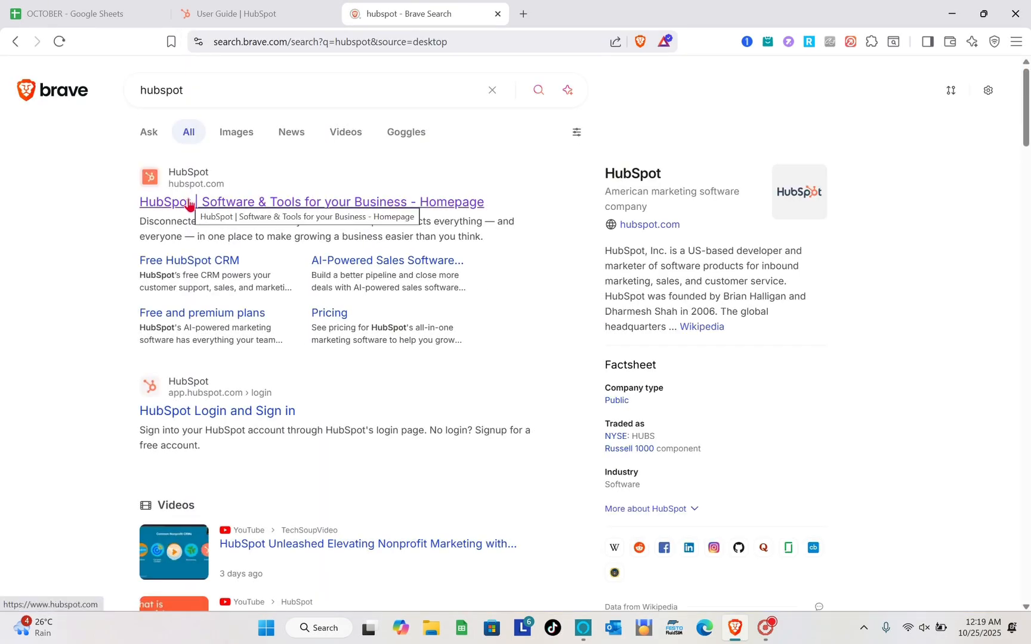
pyautogui.click(189, 204)
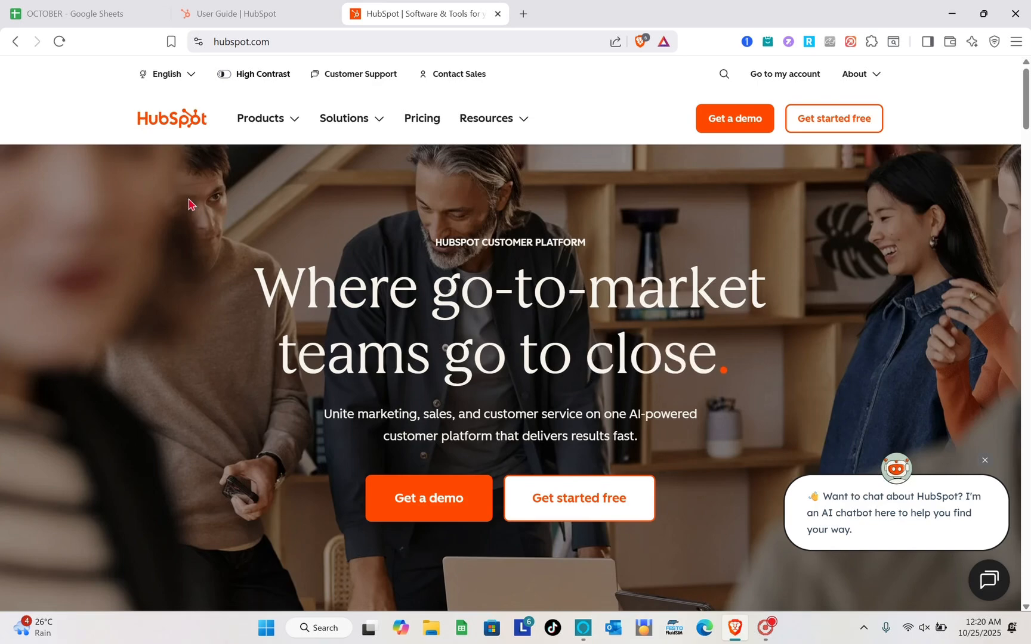
pyautogui.click(568, 500)
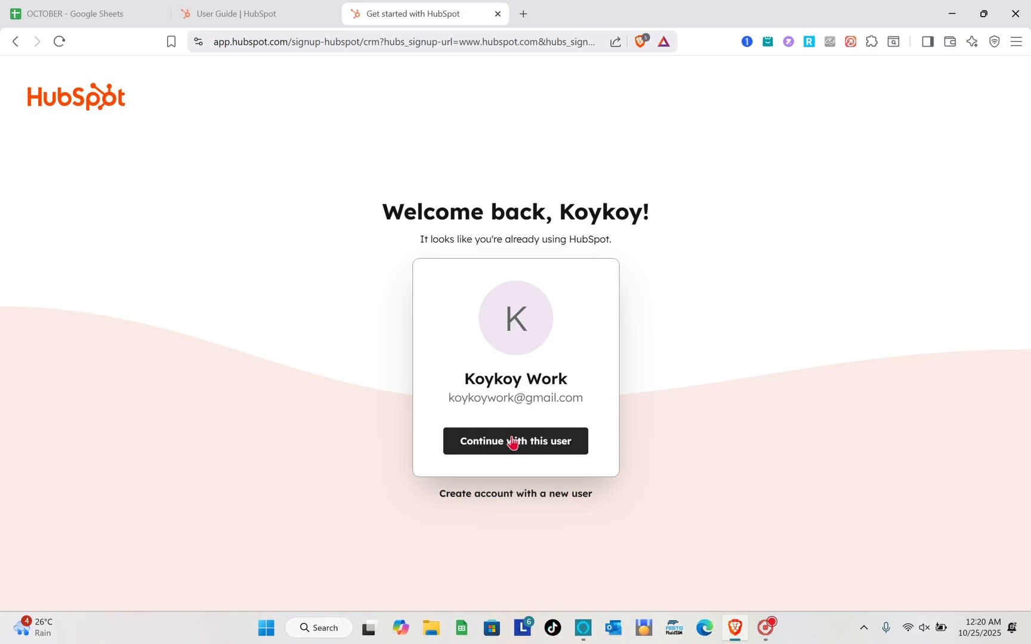
pyautogui.click(498, 13)
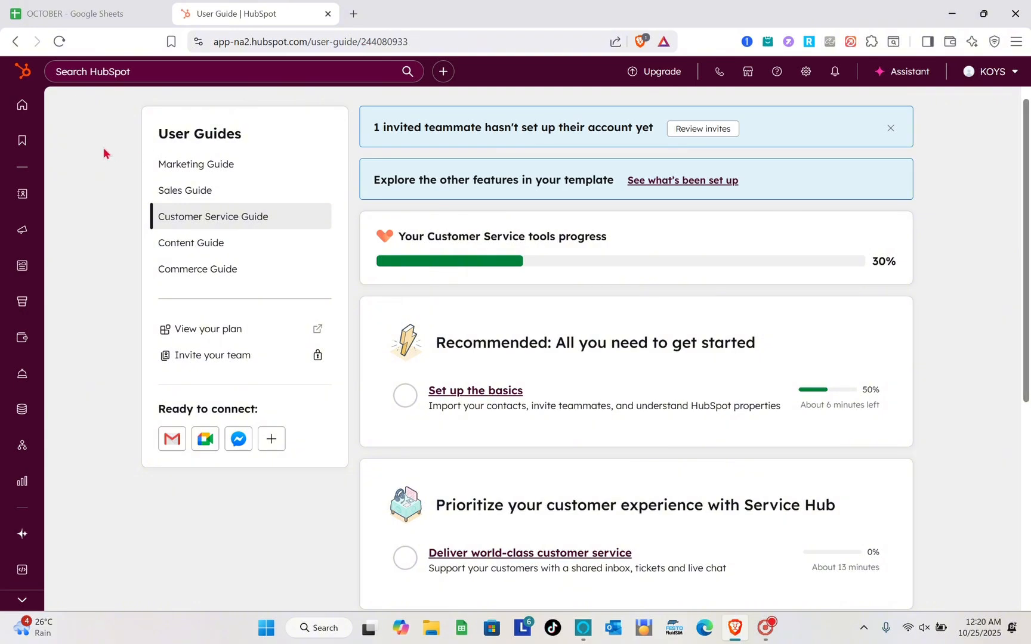
# Go to the account's home page and open the CRM Inbox.
pyautogui.click(22, 119)
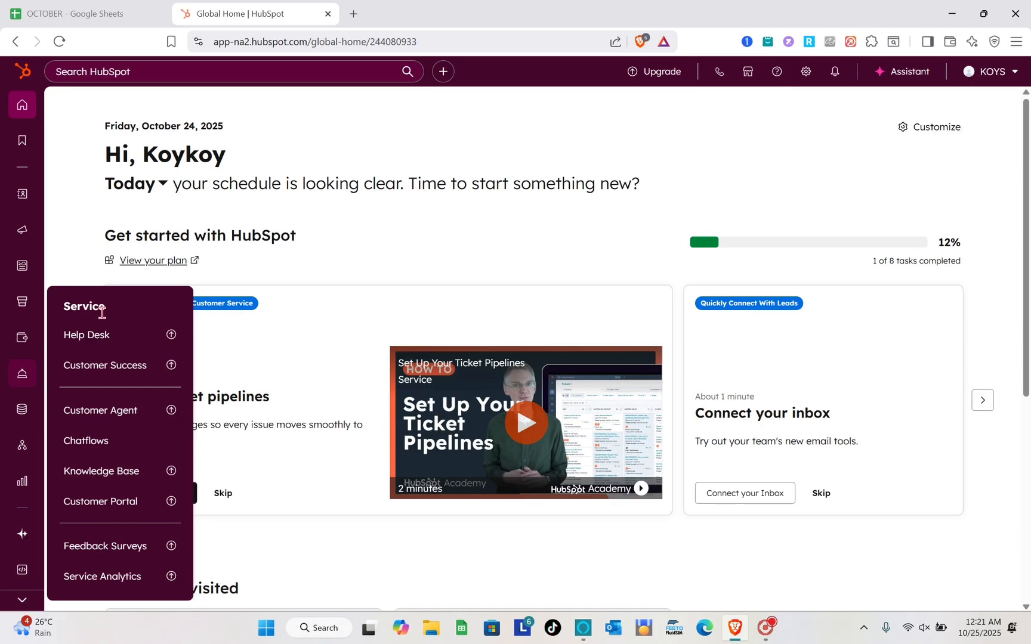
pyautogui.moveTo(22, 306)
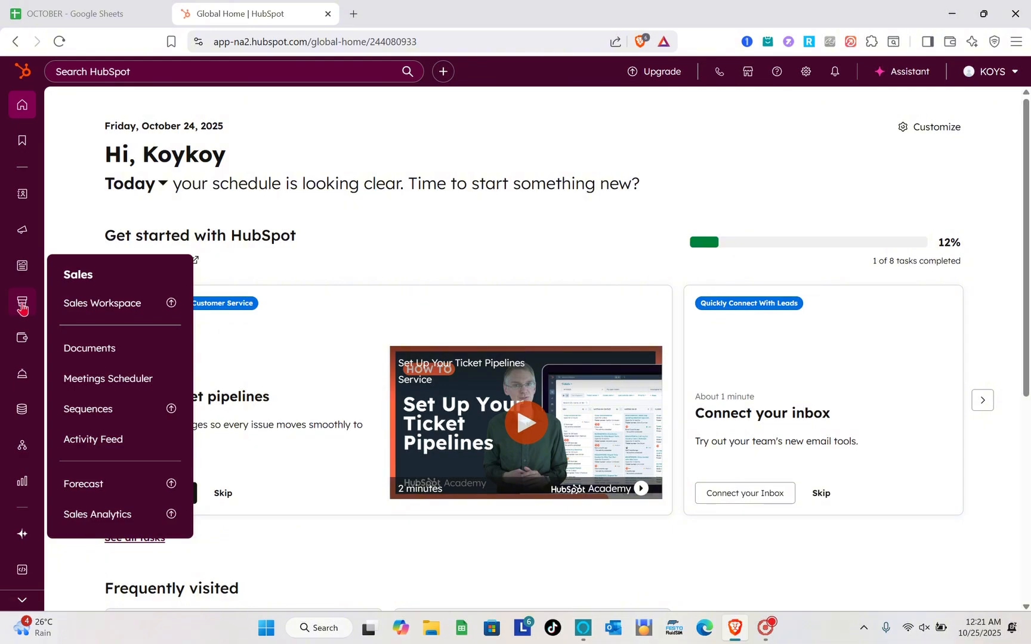
pyautogui.moveTo(22, 421)
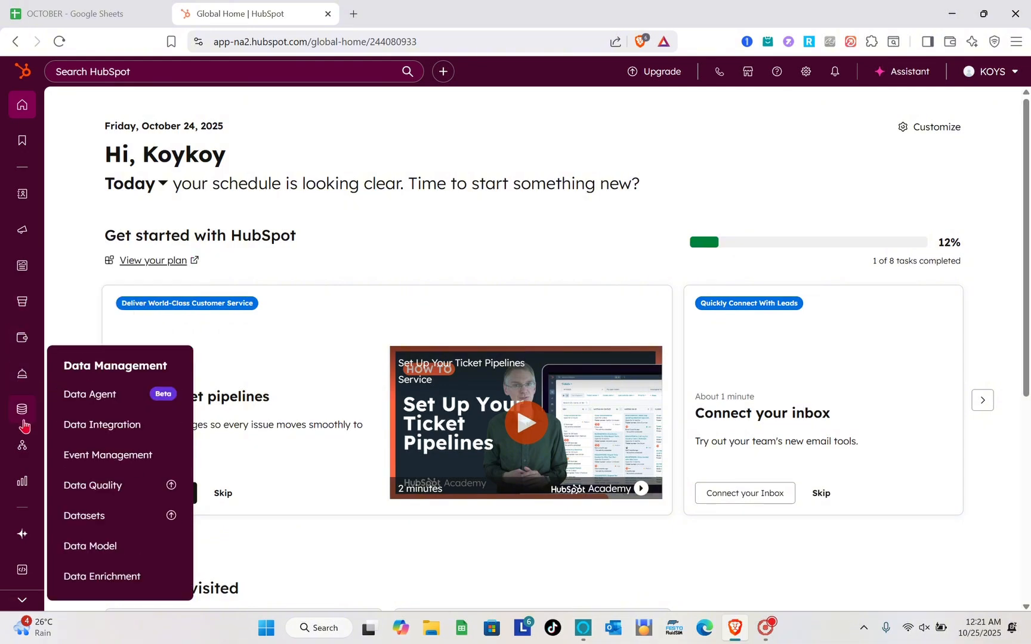
pyautogui.moveTo(20, 340)
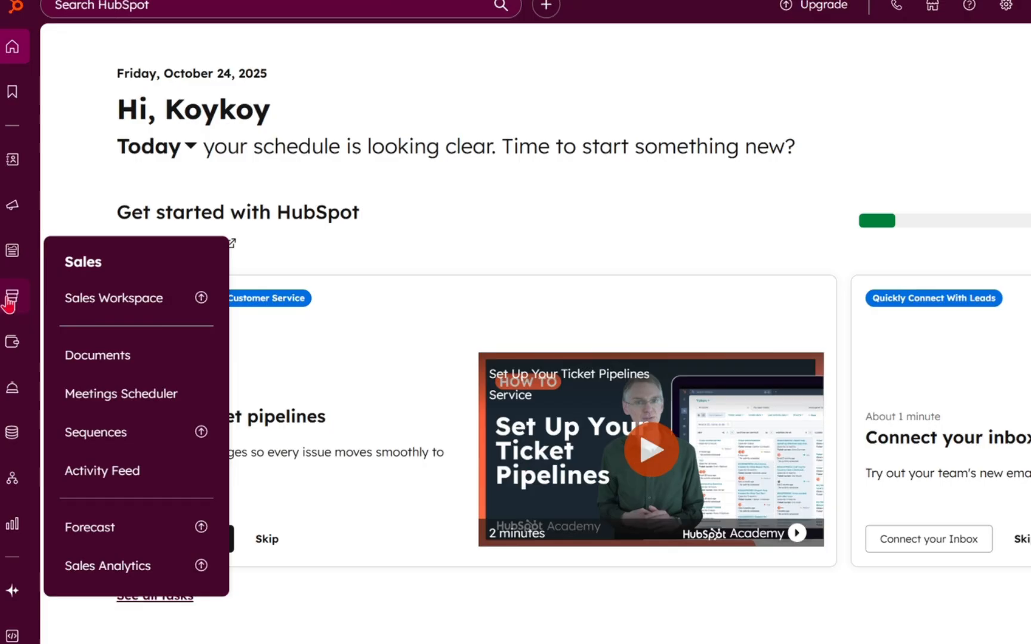
pyautogui.moveTo(20, 262)
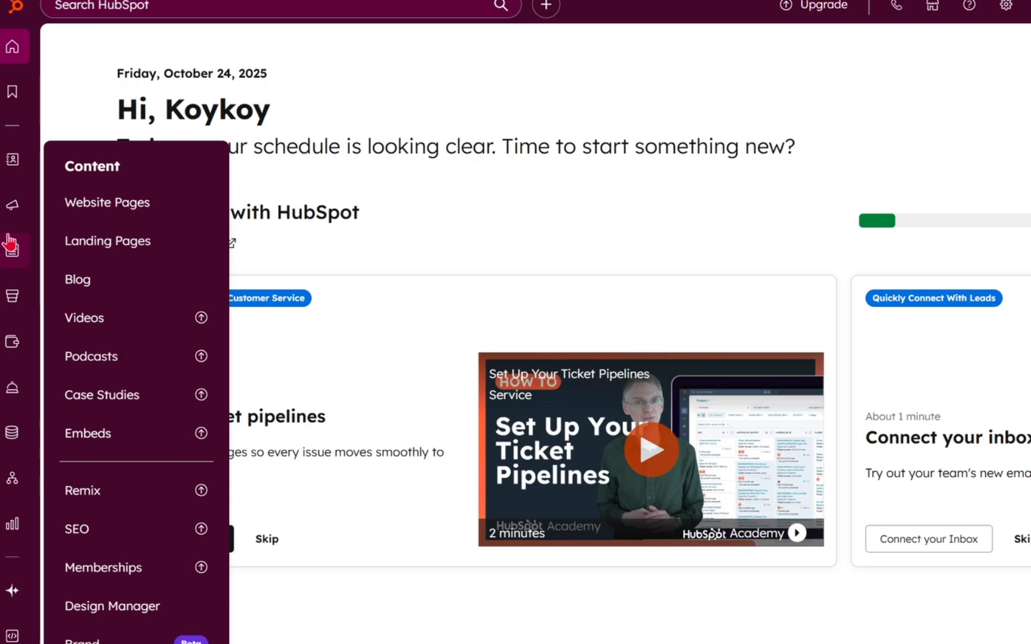
pyautogui.moveTo(9, 194)
pyautogui.moveTo(11, 154)
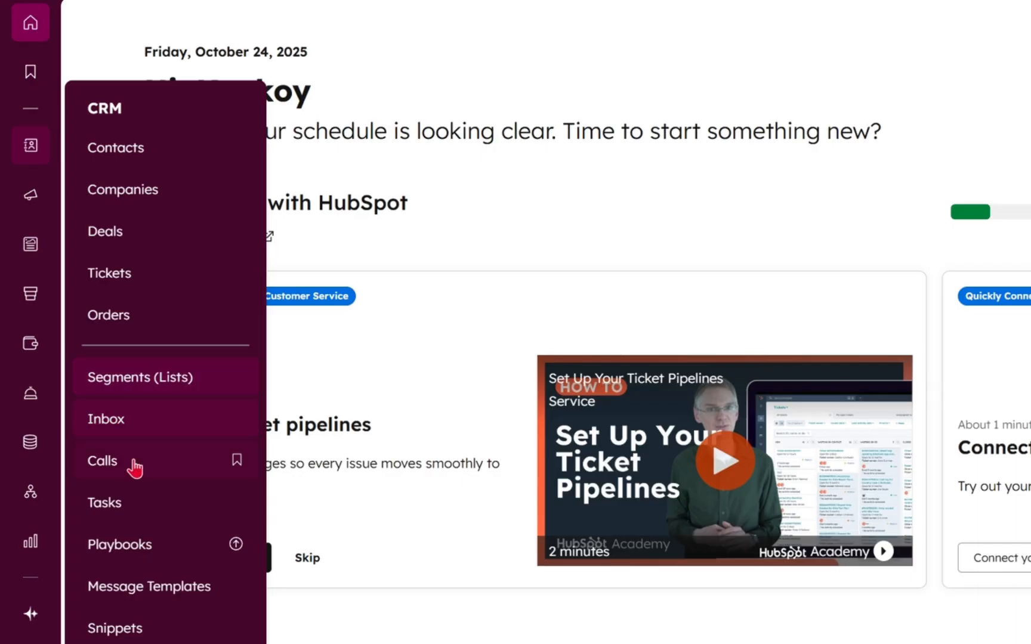
pyautogui.click(130, 424)
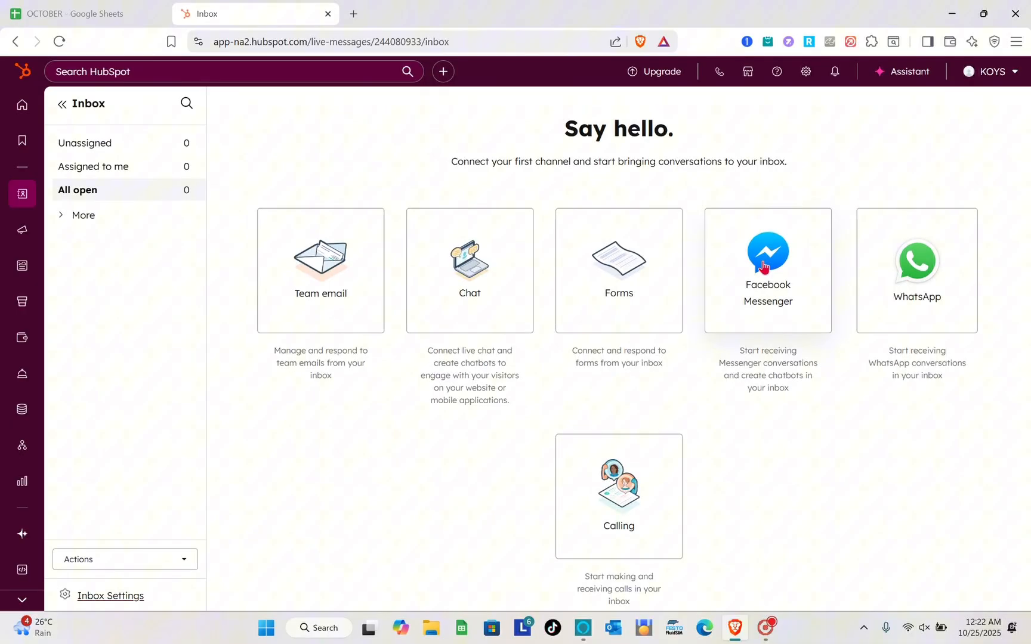
# View the Facebook Messenger channel setup and return to the list of inbox channels.
pyautogui.click(698, 249)
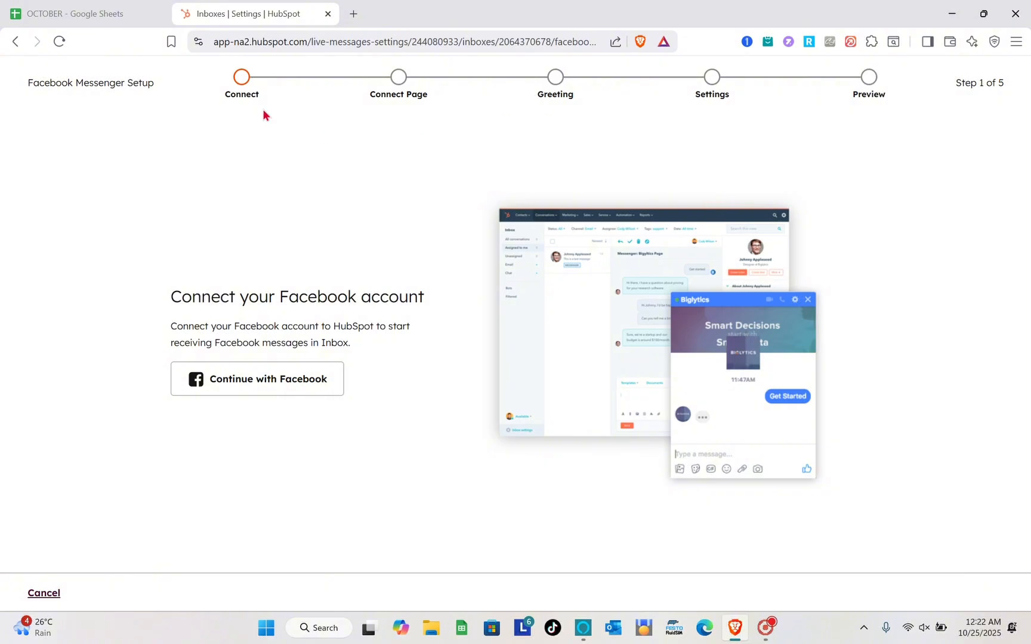
pyautogui.click(17, 41)
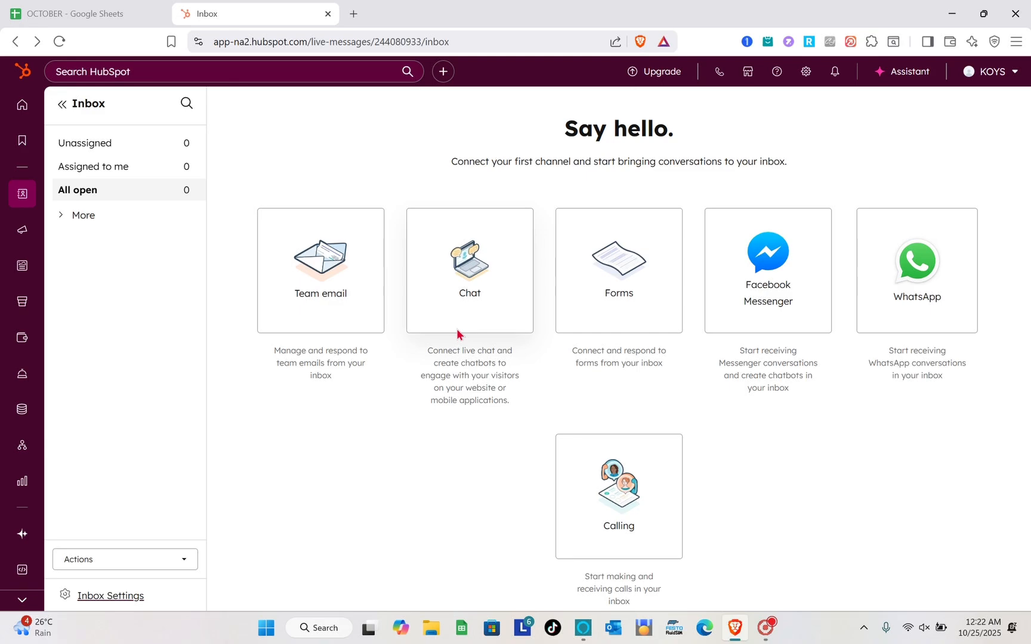
# Start the web Chat channel setup and give the chat widget the pink-to-purple preset accent color.
pyautogui.click(472, 325)
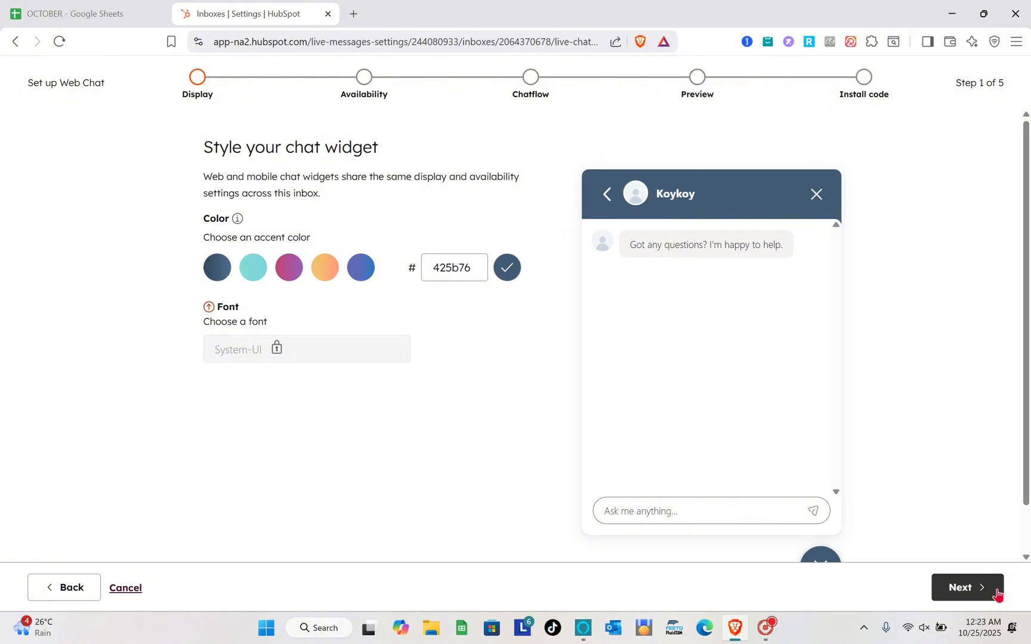
pyautogui.click(289, 269)
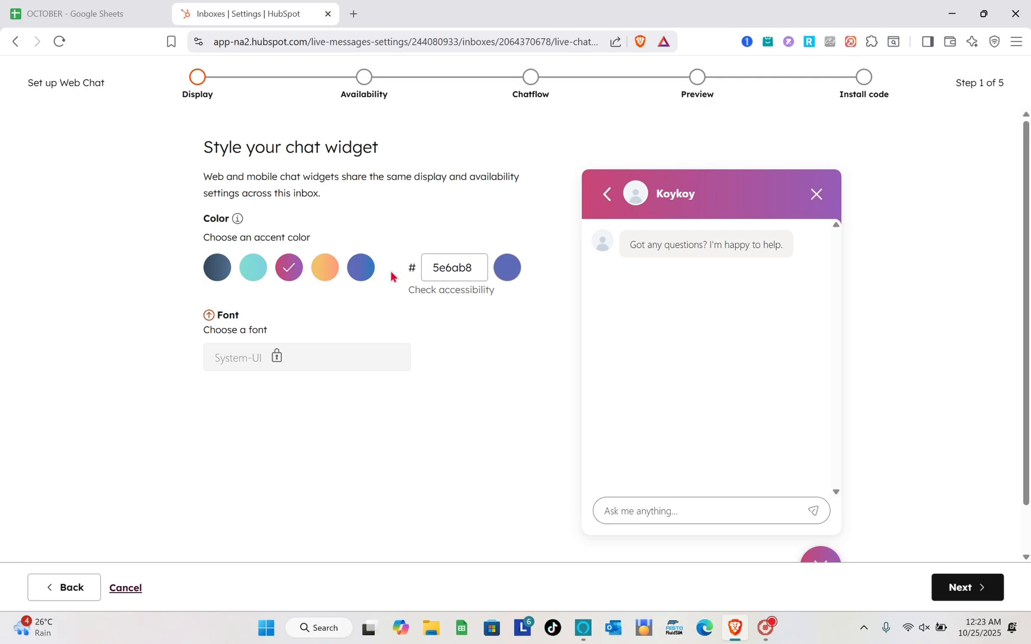
pyautogui.moveTo(326, 367)
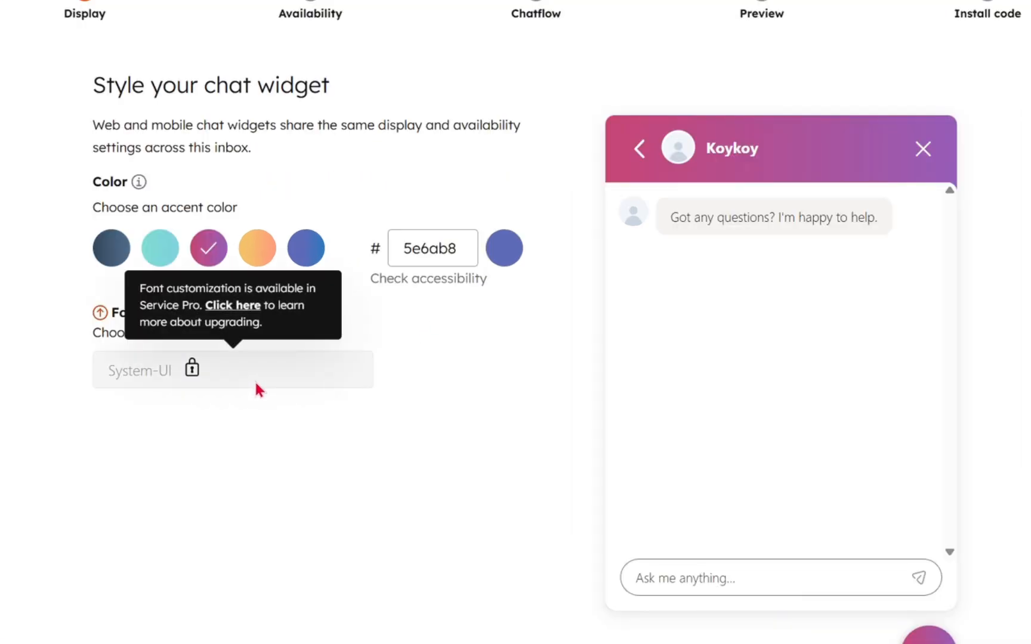
pyautogui.scroll(-1, 492, 456)
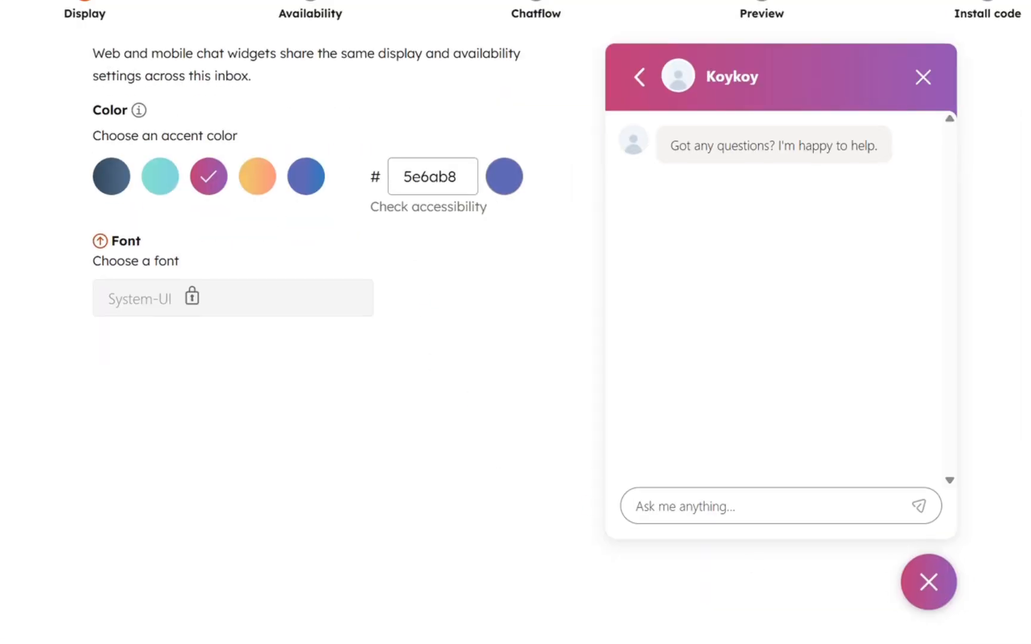
pyautogui.click(964, 588)
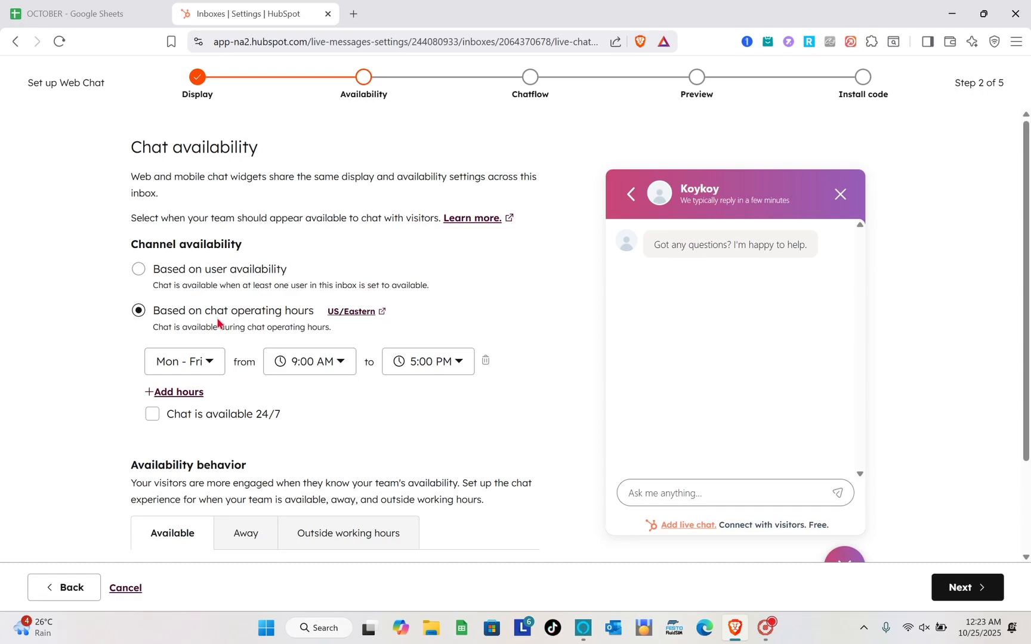
# Review the chat availability options and accept the operating hours of Mon - Fri, 9:00 AM to 5:00 PM.
pyautogui.scroll(-2, 218, 322)
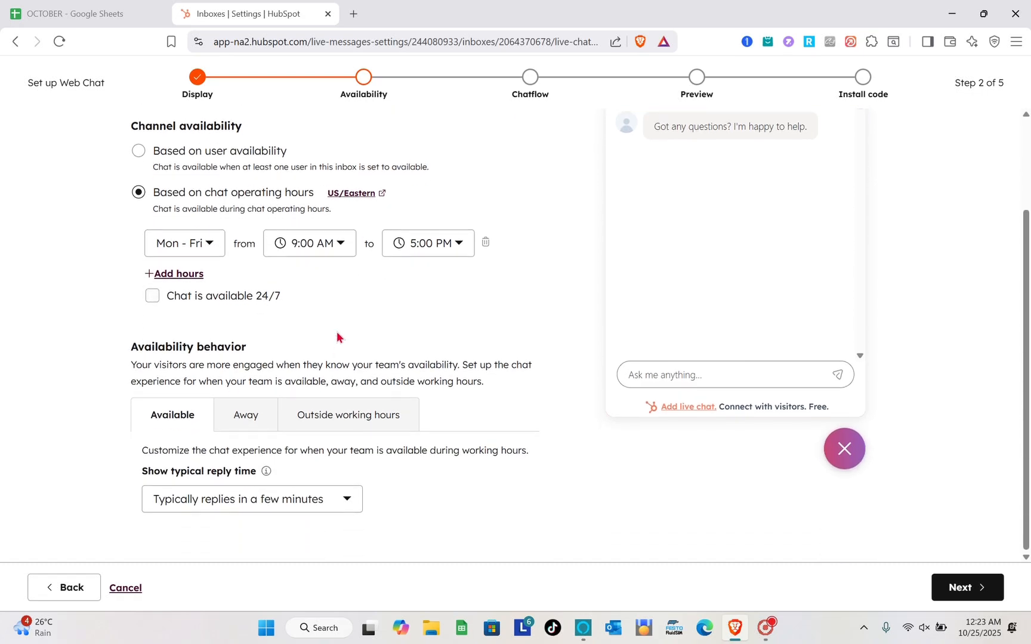
pyautogui.scroll(2, 339, 338)
pyautogui.scroll(-2, 340, 338)
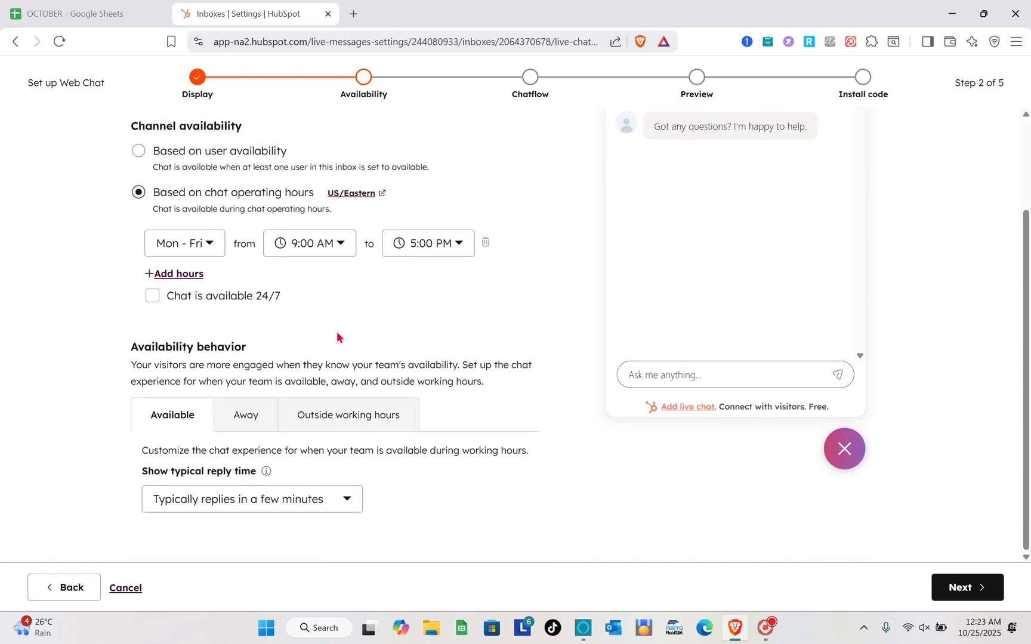
pyautogui.click(961, 590)
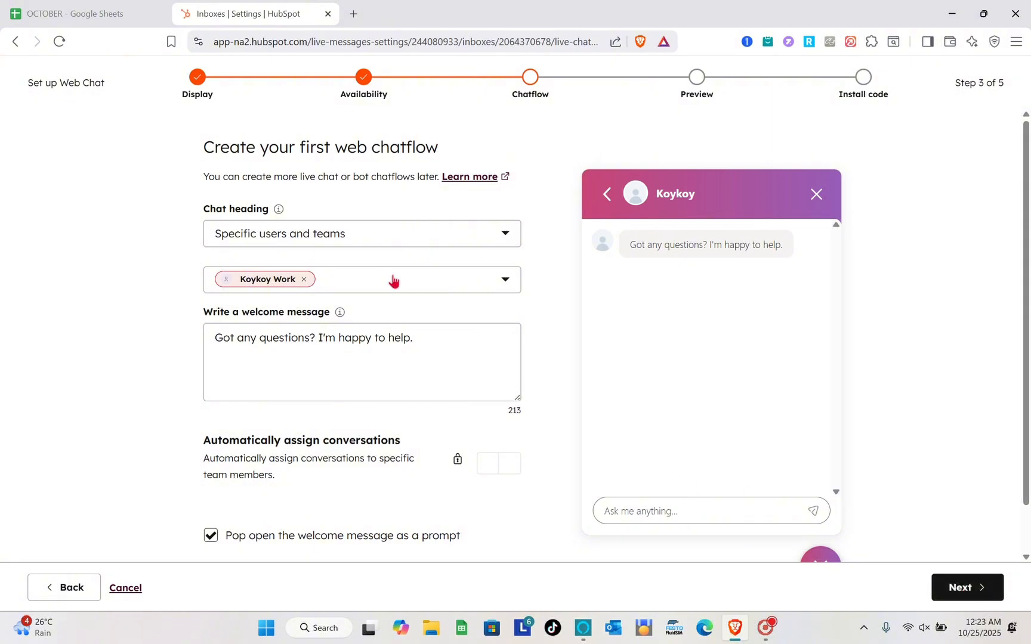
# Check the users offered for the chat heading and accept the default chatflow with its existing welcome message.
pyautogui.click(417, 280)
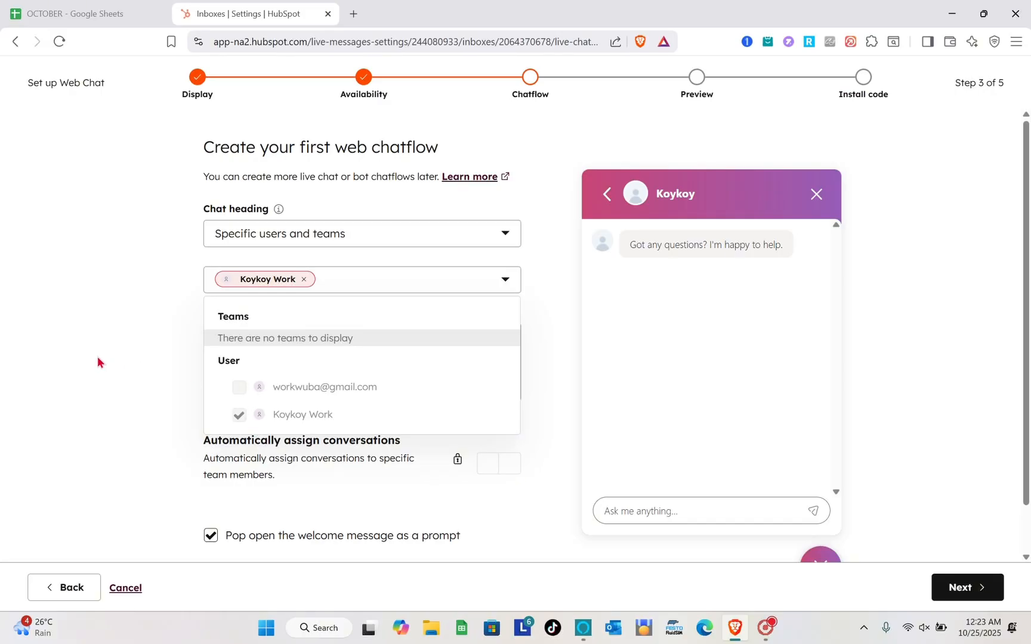
pyautogui.click(99, 362)
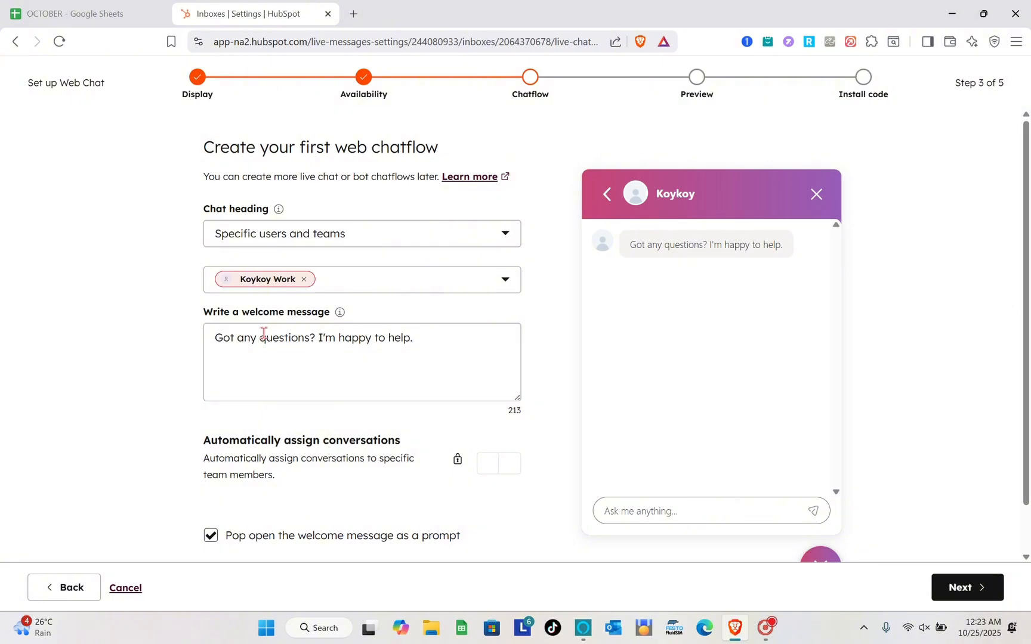
pyautogui.scroll(-1, 585, 330)
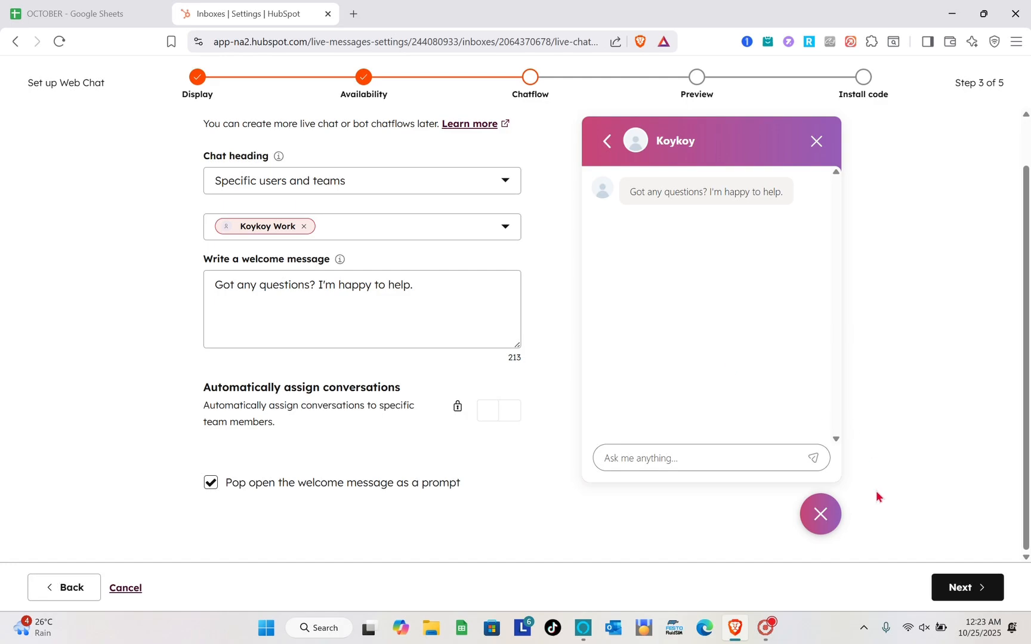
pyautogui.click(960, 588)
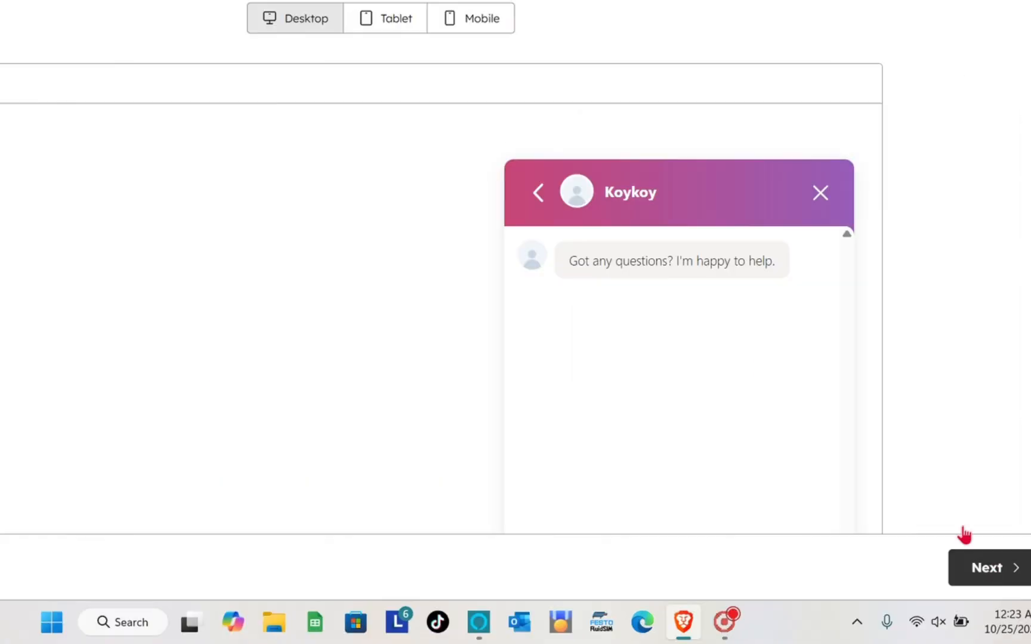
# Preview the chat widget in the desktop, tablet and mobile layouts and continue to the code installation.
pyautogui.scroll(-3, 351, 218)
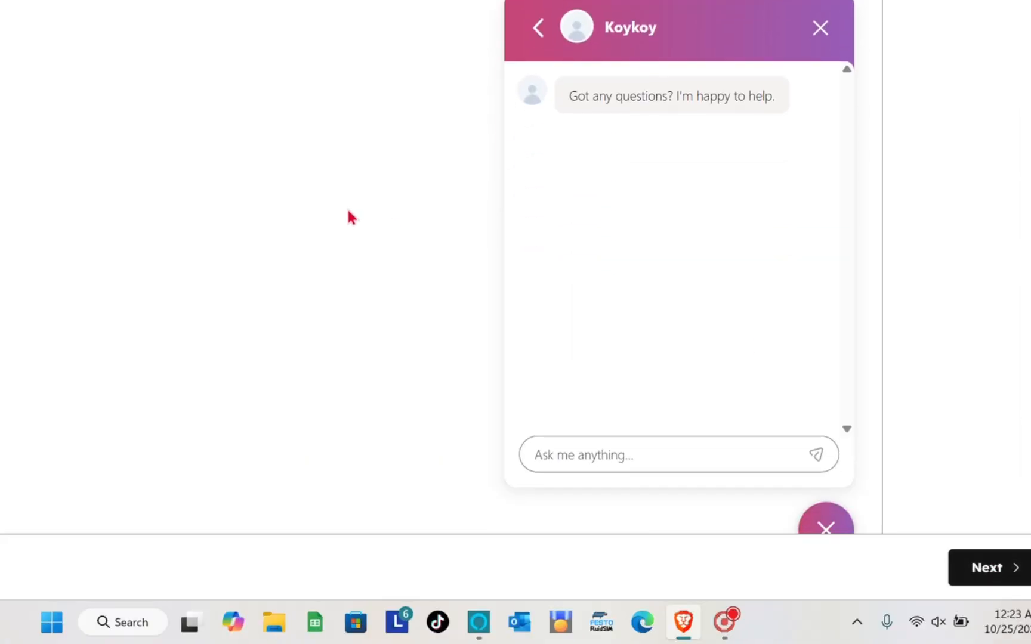
pyautogui.scroll(-2, 351, 218)
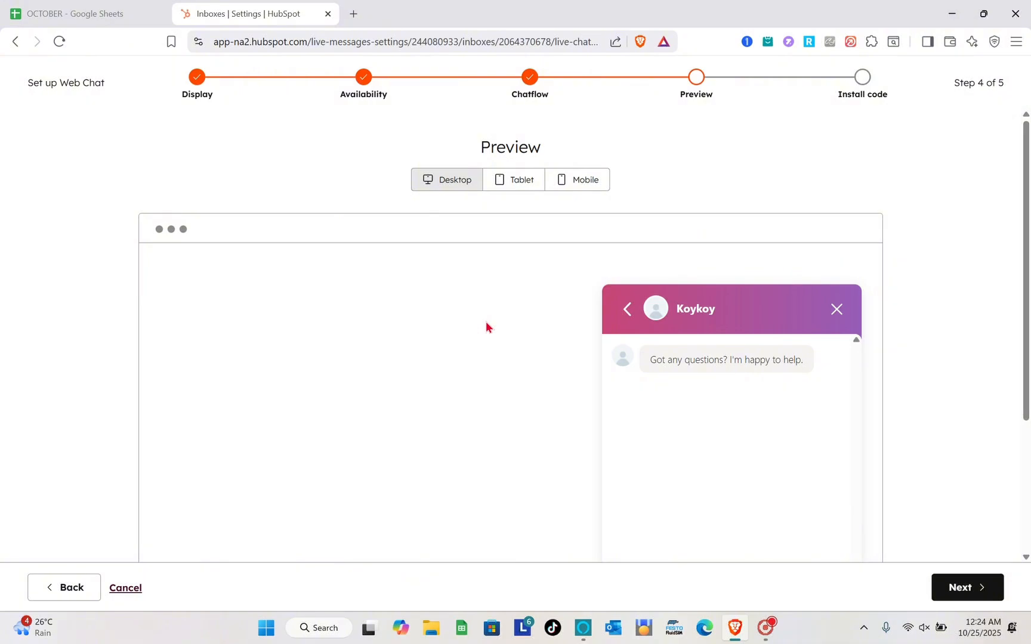
pyautogui.click(513, 189)
pyautogui.click(578, 190)
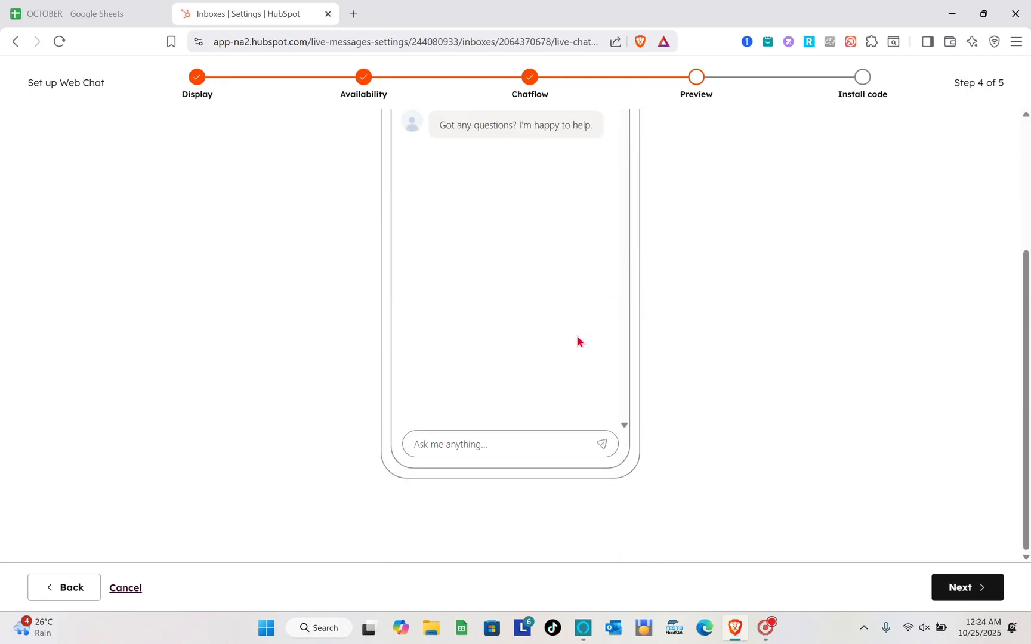
pyautogui.click(965, 591)
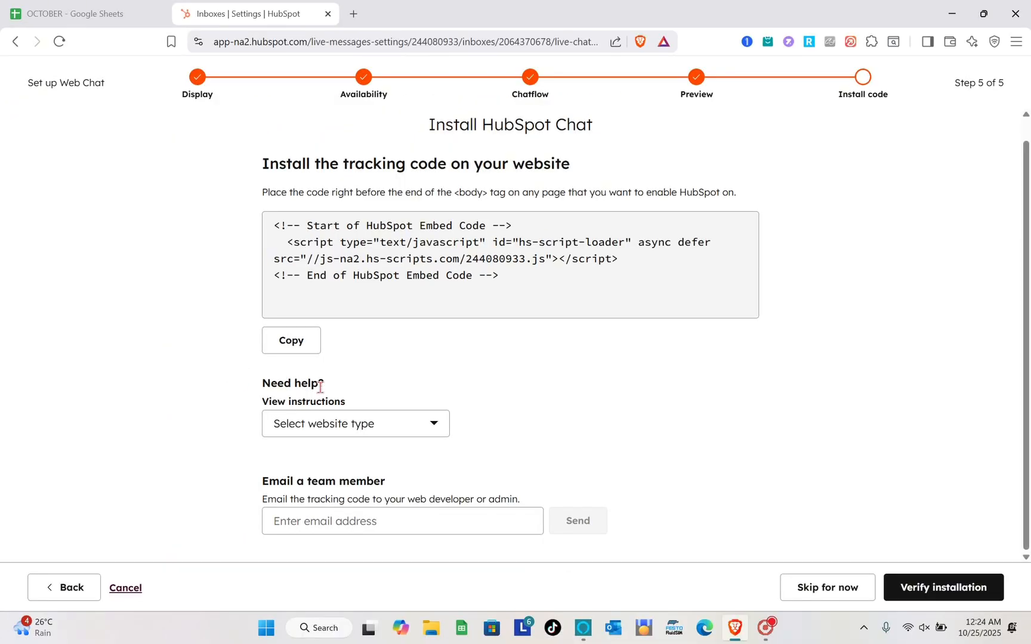
# Skip installing the tracking code after checking the website types, and open the live chat test message in the inbox.
pyautogui.click(313, 428)
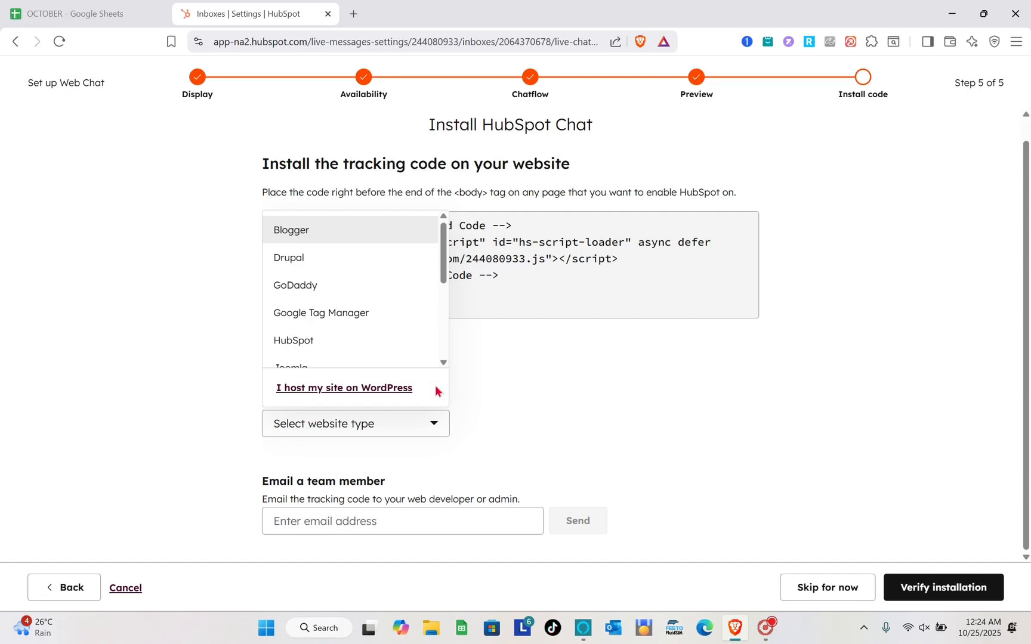
pyautogui.click(498, 376)
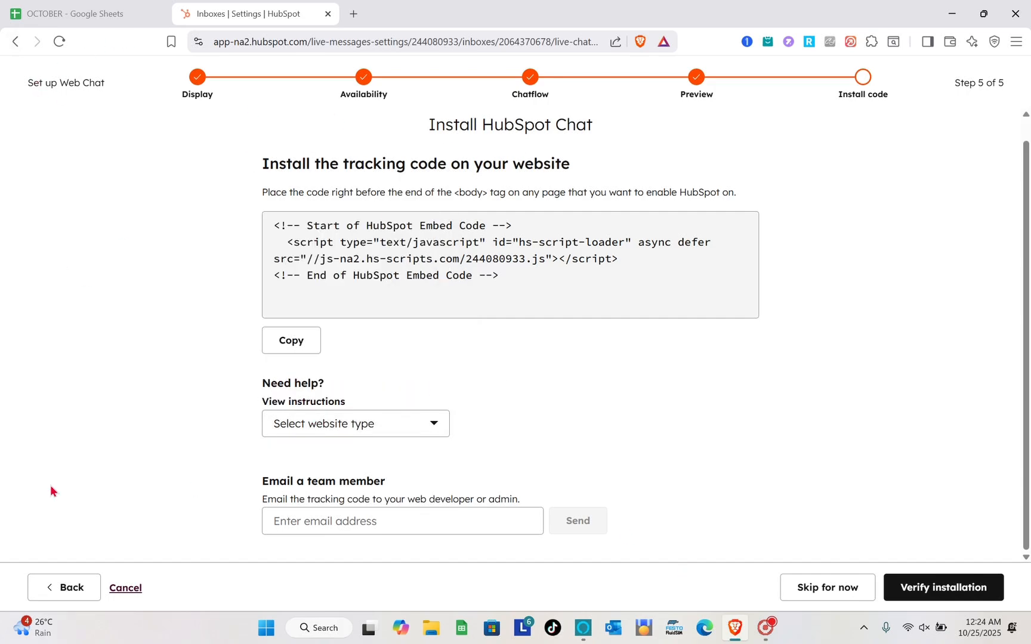
pyautogui.click(847, 598)
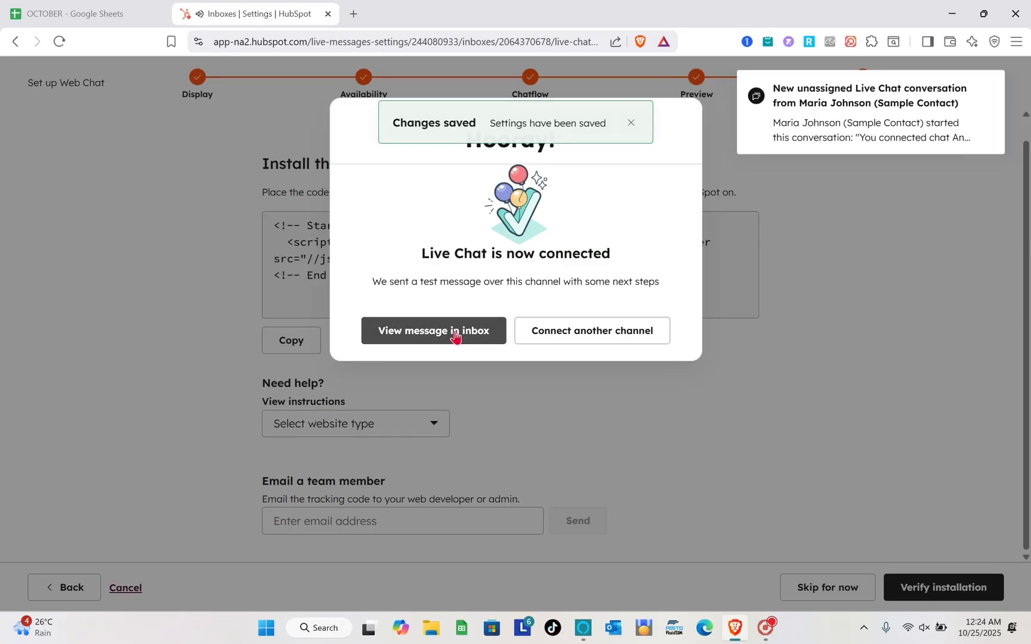
pyautogui.click(455, 333)
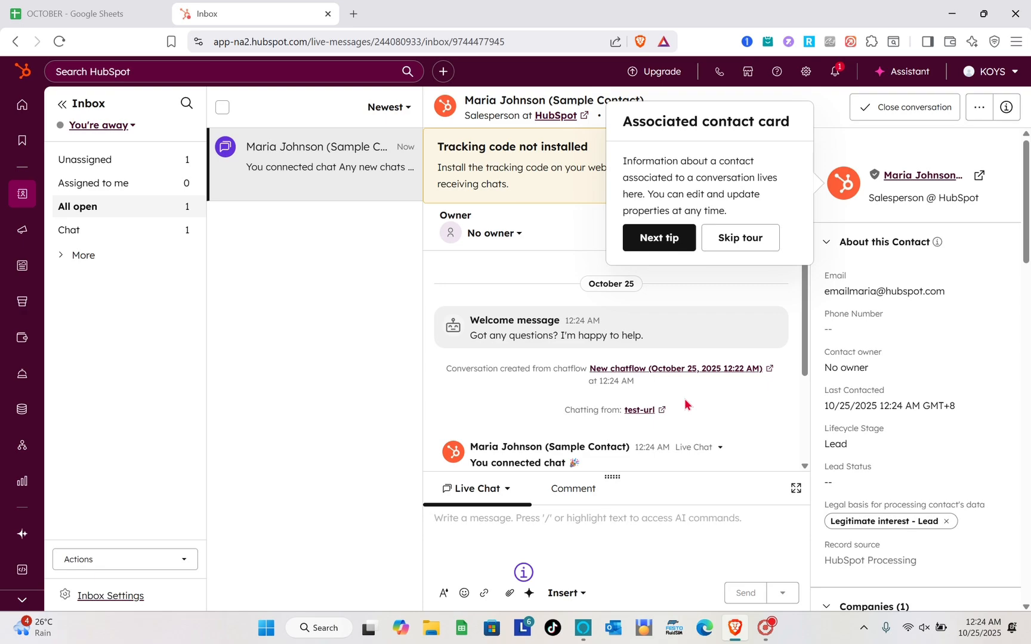
pyautogui.moveTo(17, 321)
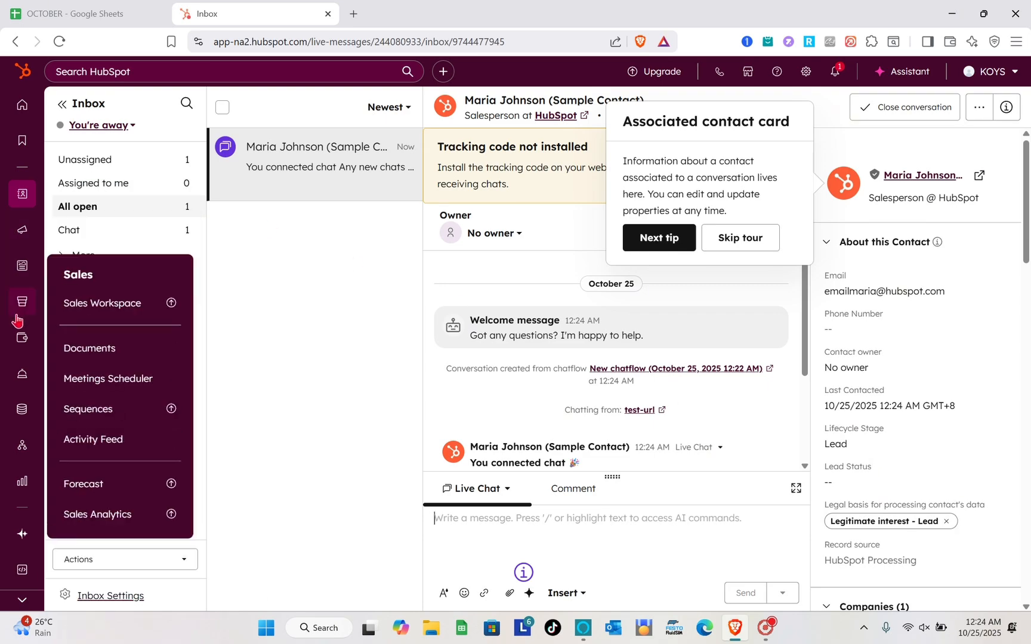
pyautogui.moveTo(22, 398)
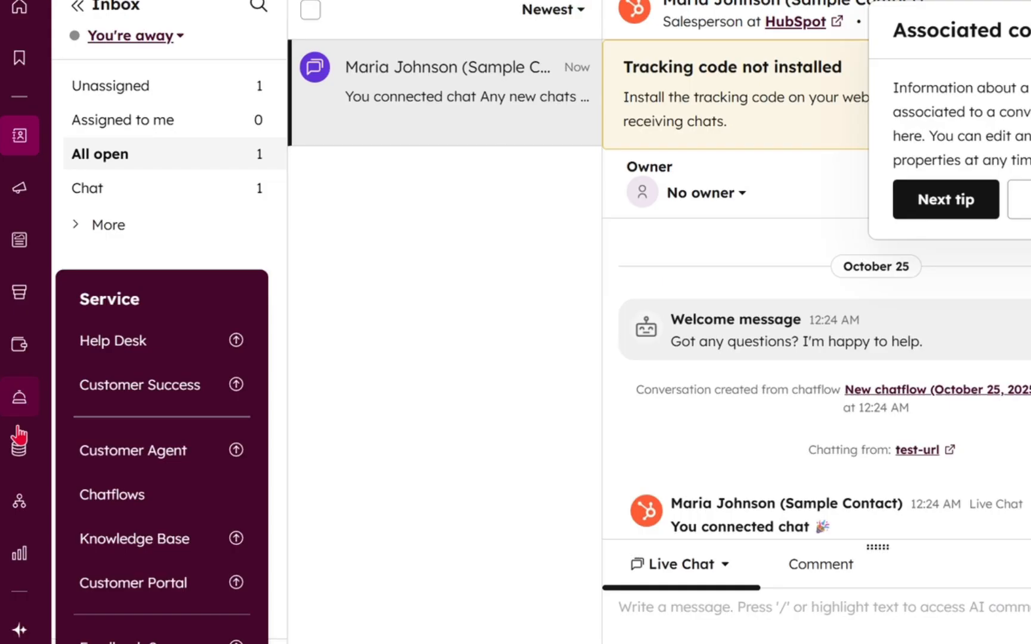
pyautogui.moveTo(20, 347)
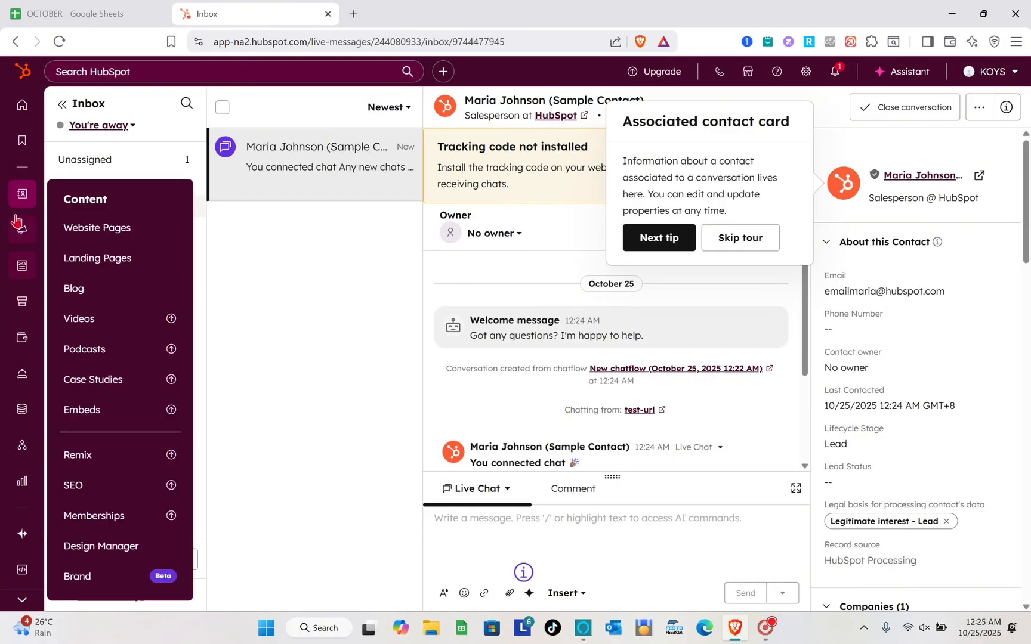
pyautogui.moveTo(20, 490)
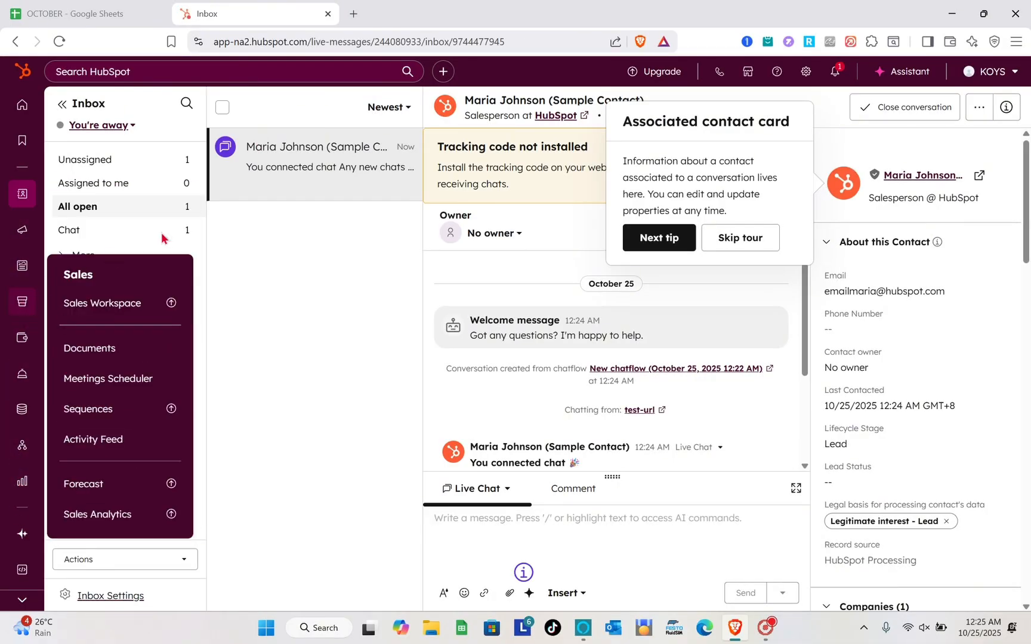
# Start a new ticket and name it EMERGENCY.
pyautogui.click(443, 73)
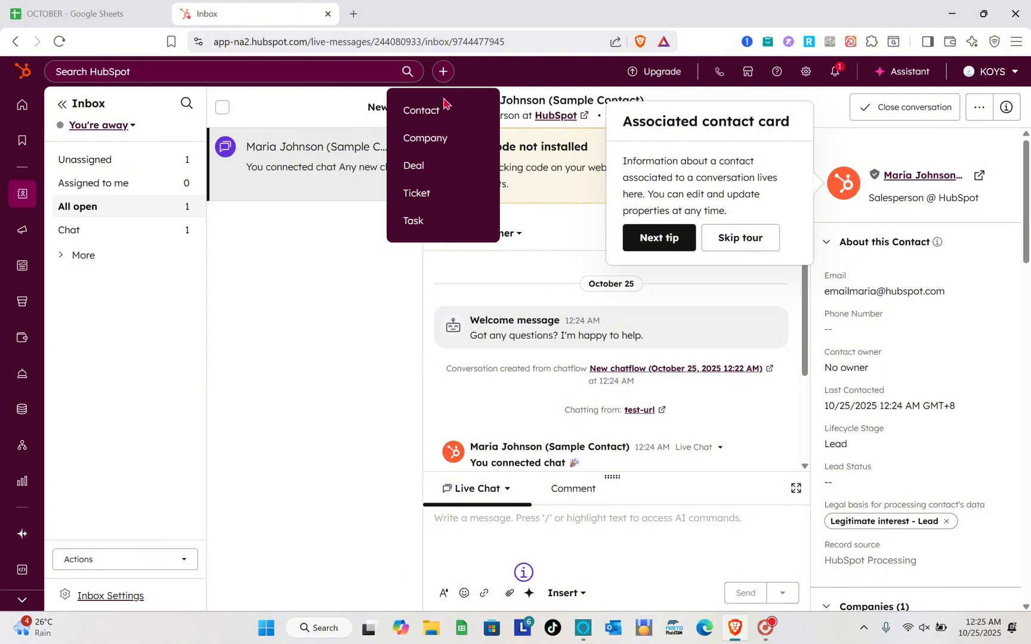
pyautogui.click(417, 201)
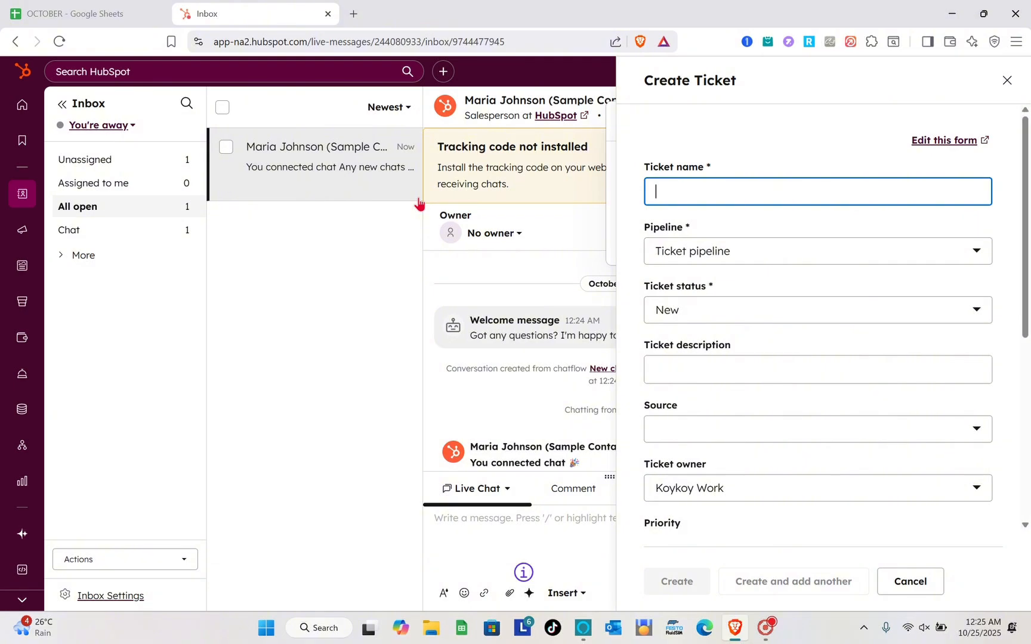
pyautogui.press('capslock')
pyautogui.write('EMERE')
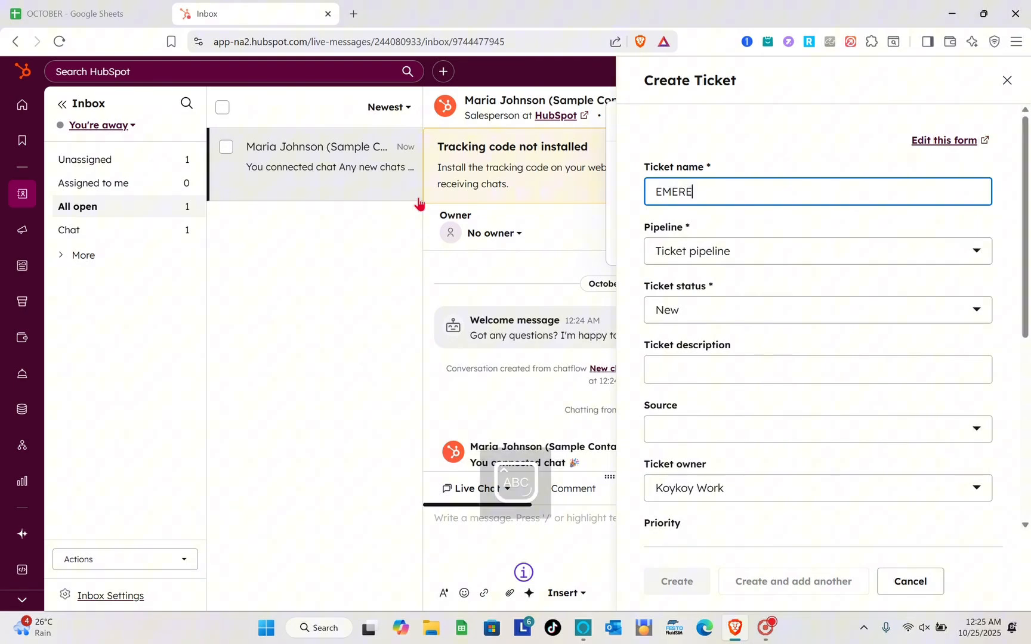
pyautogui.press('BackSpace')
pyautogui.write('GENCUY')
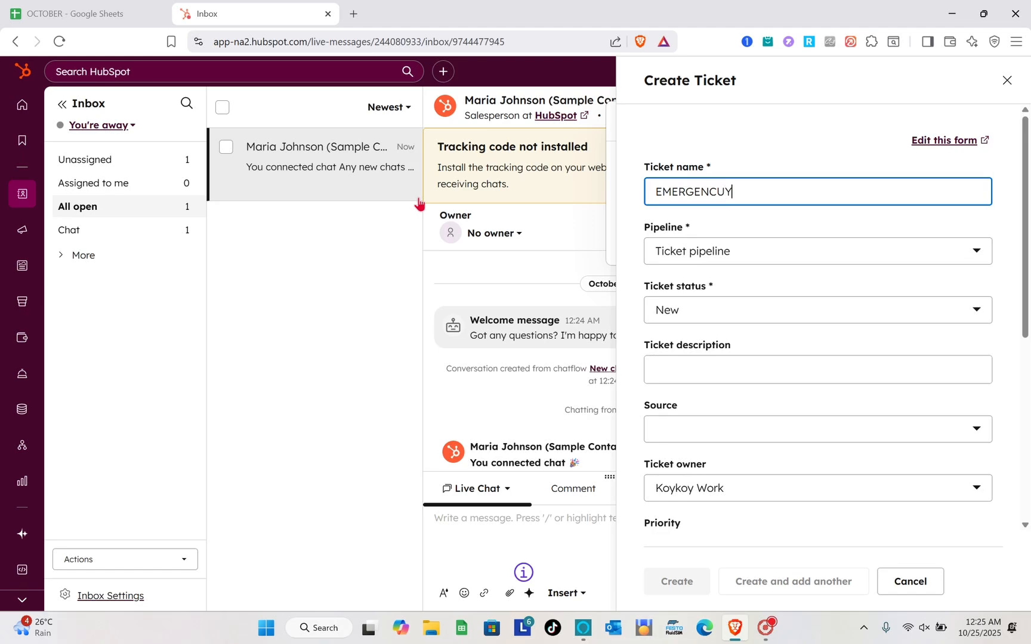
pyautogui.press('BackSpace')
pyautogui.press('BackSpace')
pyautogui.write('Y')
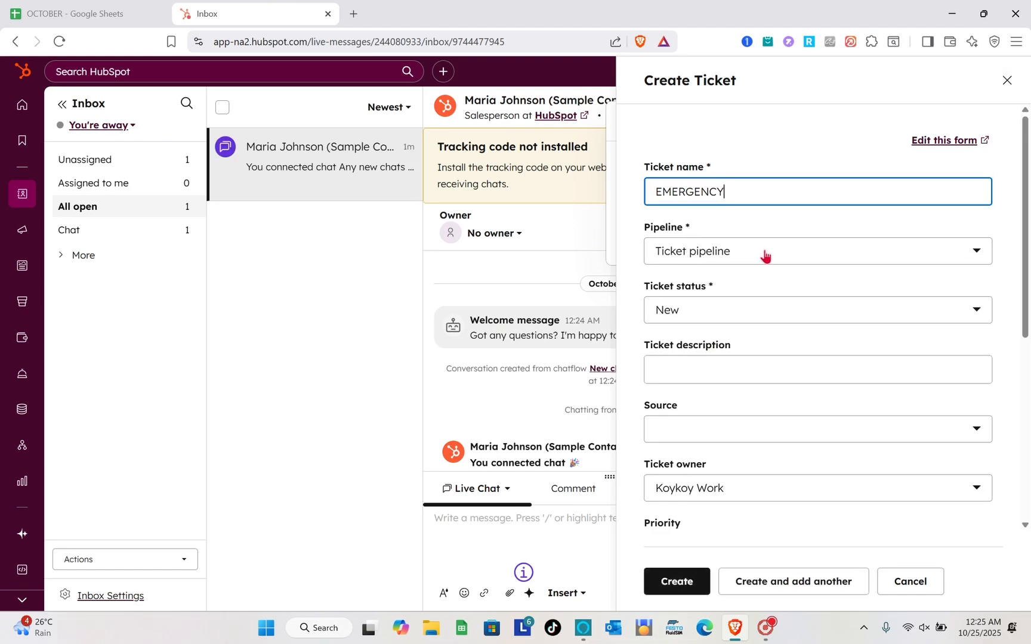
# Keep the ticket in the Ticket pipeline with status New and set its source to Chat.
pyautogui.click(766, 257)
pyautogui.click(765, 257)
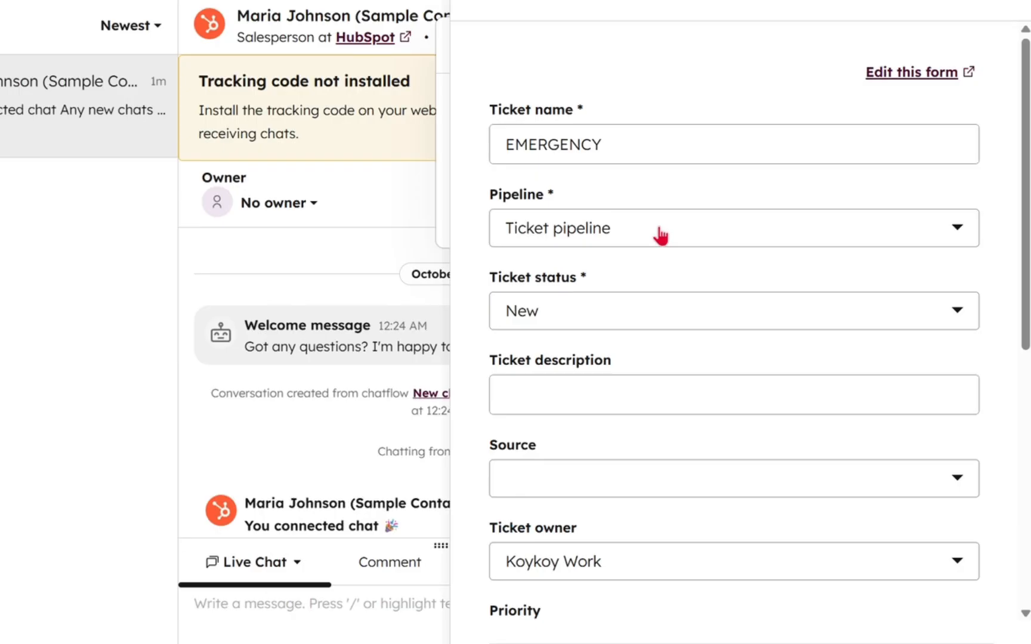
pyautogui.click(610, 311)
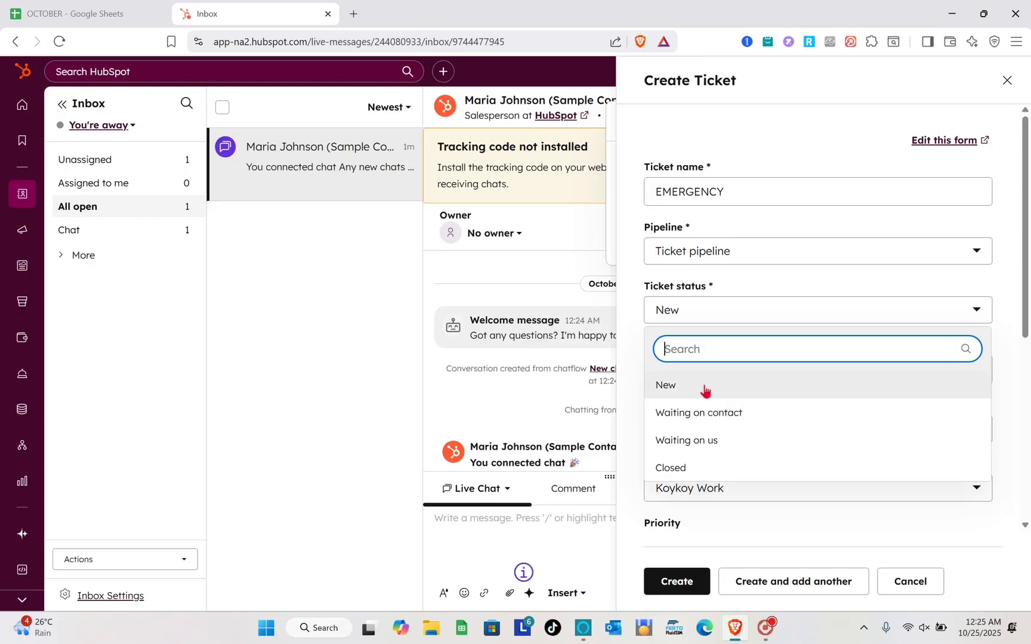
pyautogui.click(572, 419)
pyautogui.scroll(-1, 705, 386)
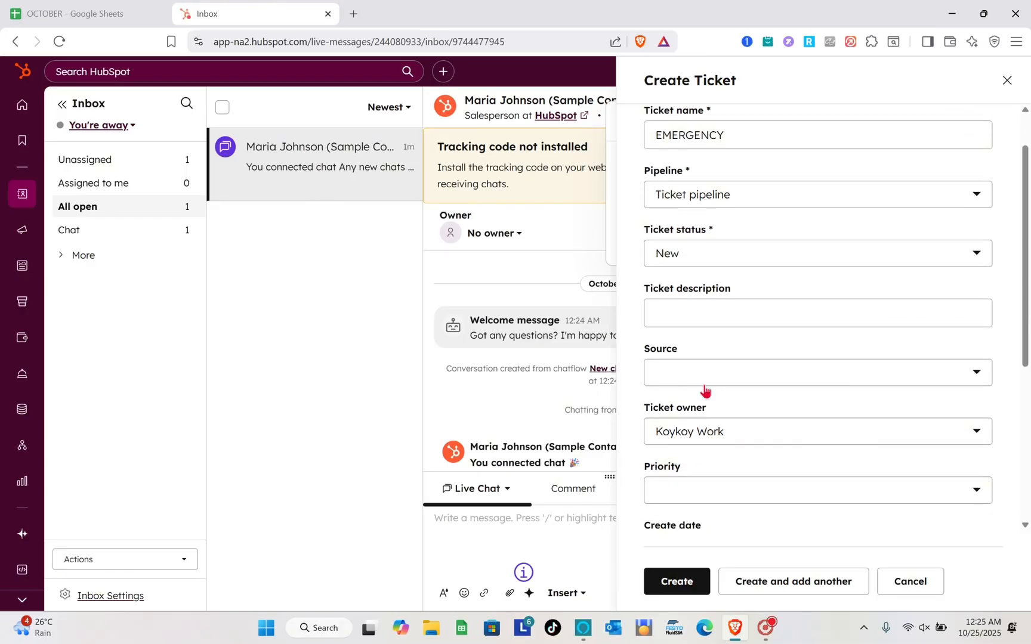
pyautogui.scroll(-1, 712, 316)
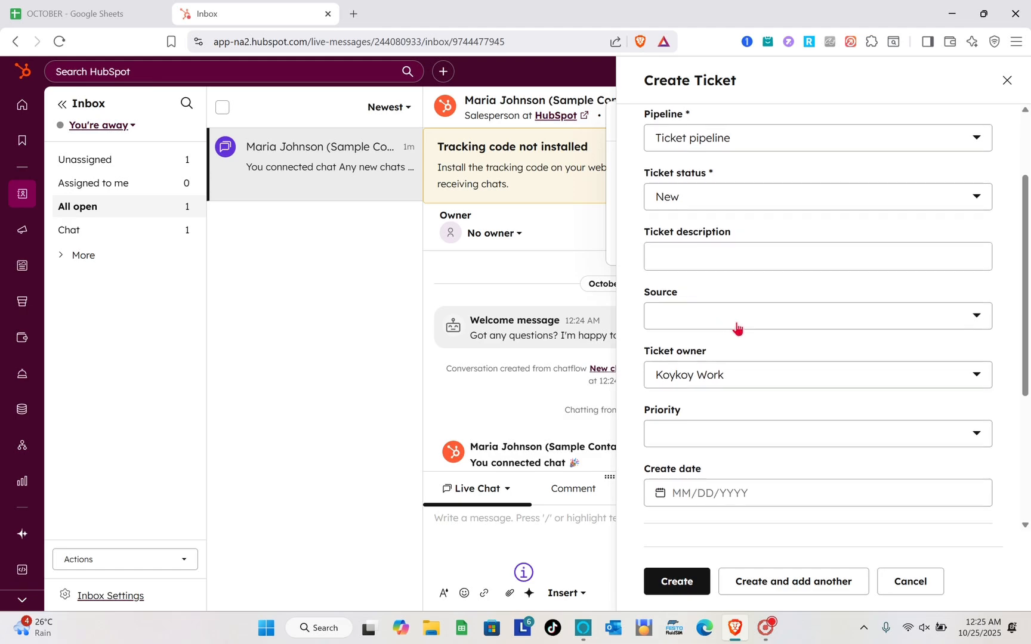
pyautogui.click(737, 328)
pyautogui.click(685, 385)
pyautogui.scroll(-2, 701, 380)
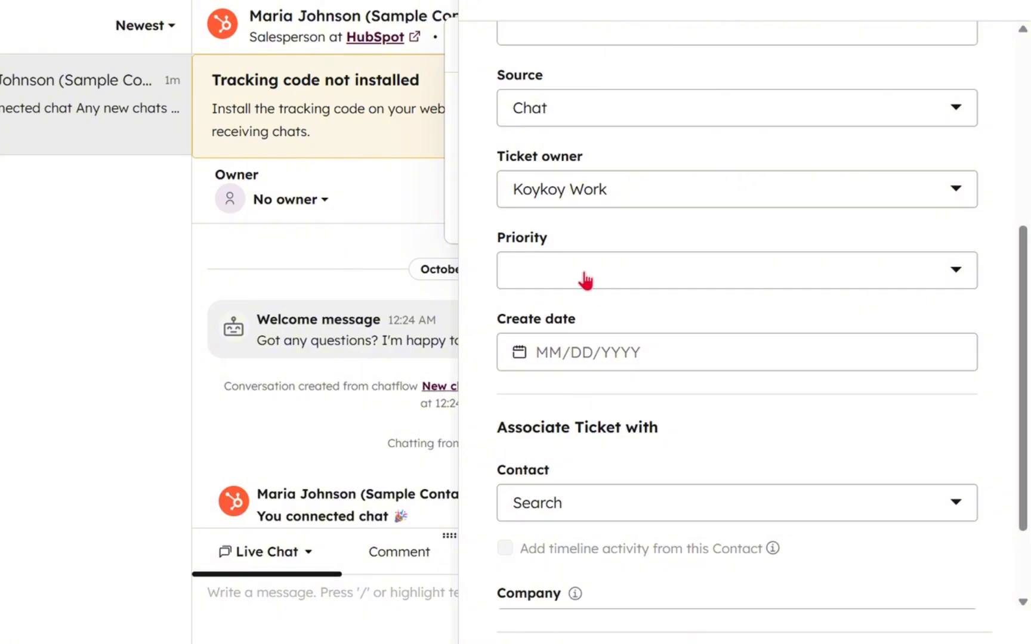
# Set the ticket's priority to High and its create date to 10/25/2025, and close the form without creating the ticket.
pyautogui.click(705, 289)
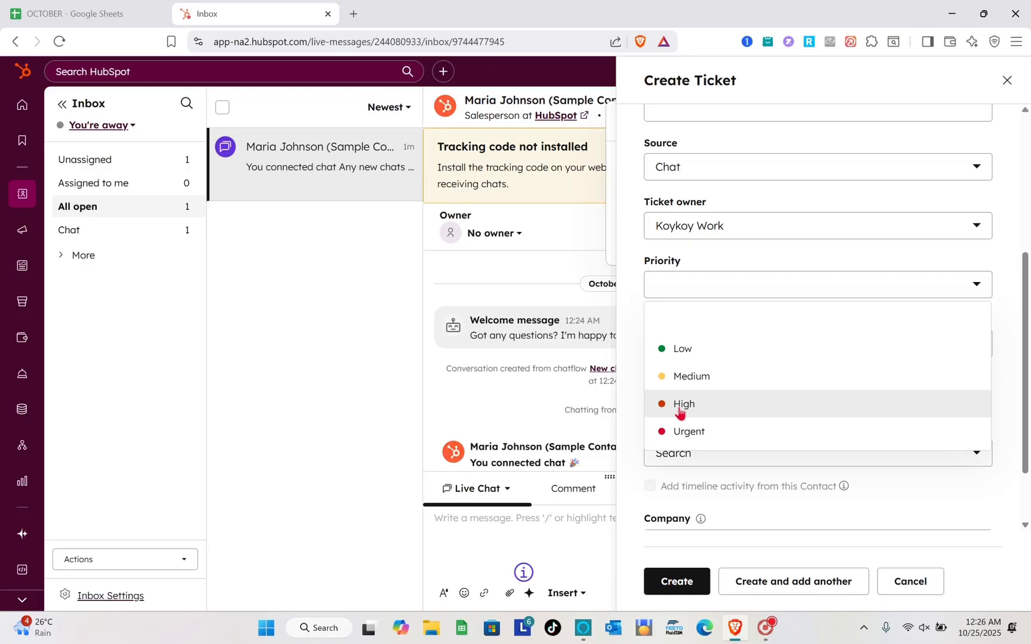
pyautogui.click(545, 446)
pyautogui.scroll(-2, 679, 412)
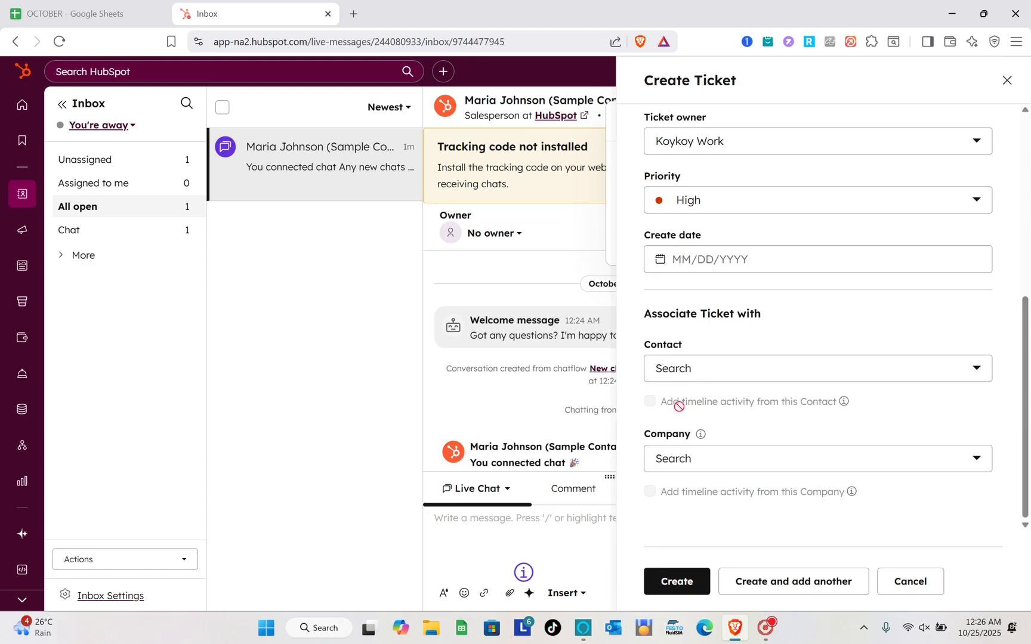
pyautogui.click(686, 261)
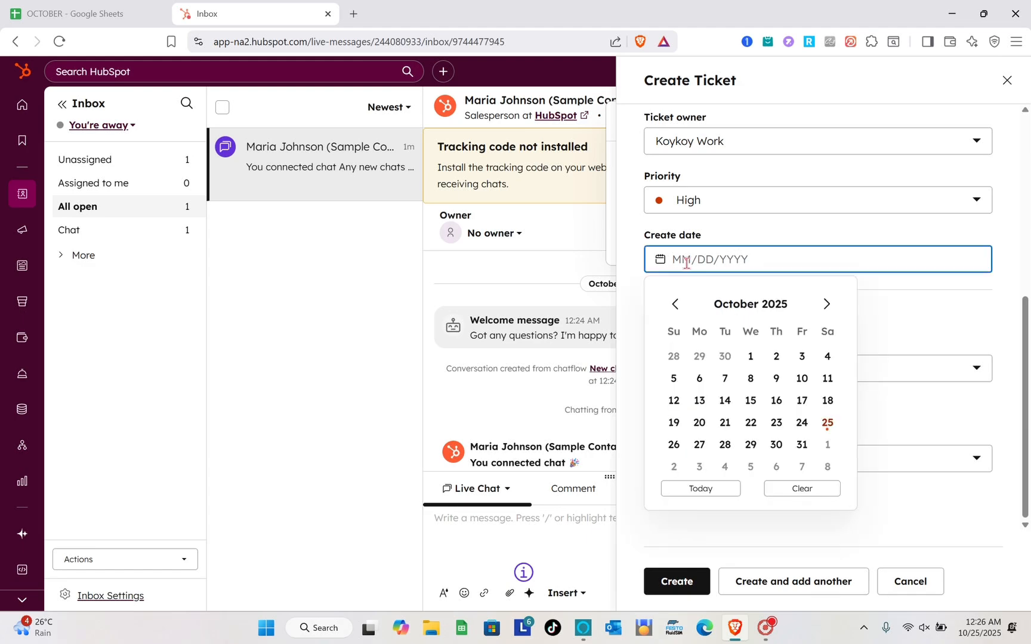
pyautogui.click(827, 425)
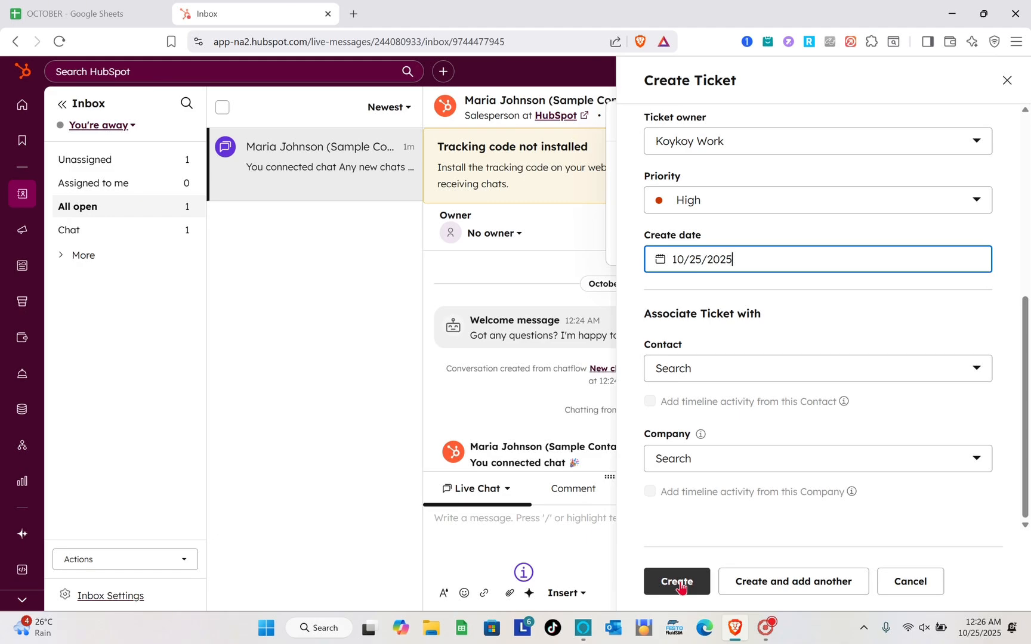
pyautogui.click(1004, 83)
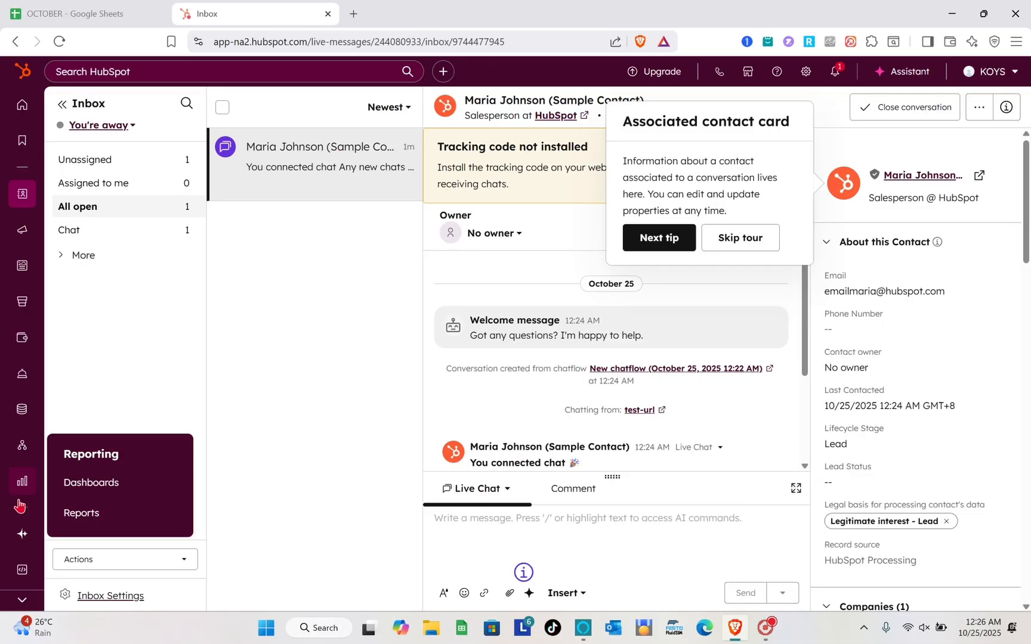
# Open the automation Workflows page and read about automated follow-ups, sales emails and lead rotation, closing the HubBot chat.
pyautogui.moveTo(22, 533)
pyautogui.moveTo(21, 454)
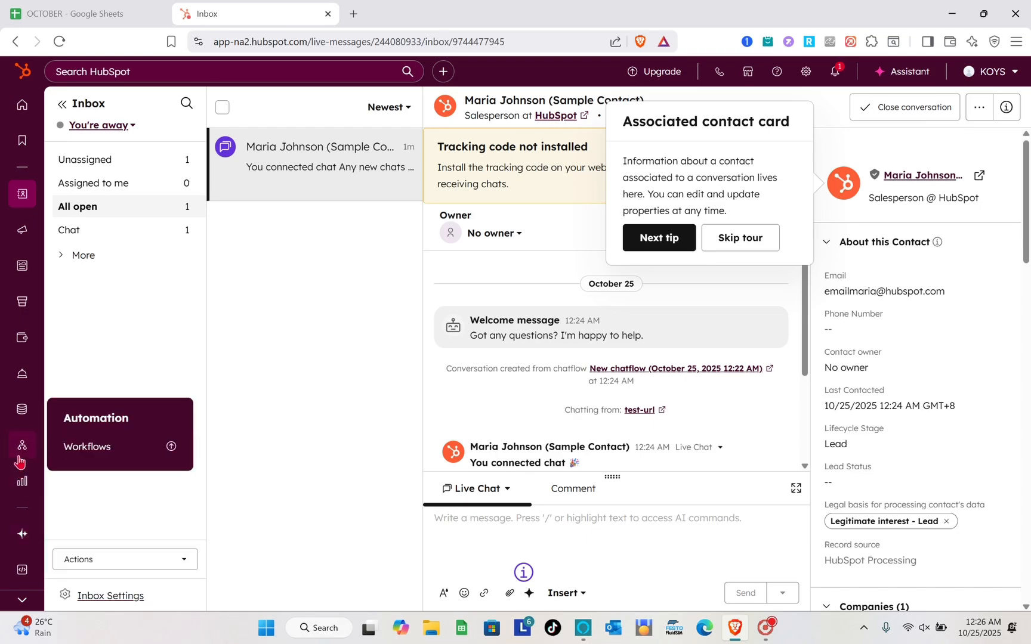
pyautogui.click(78, 448)
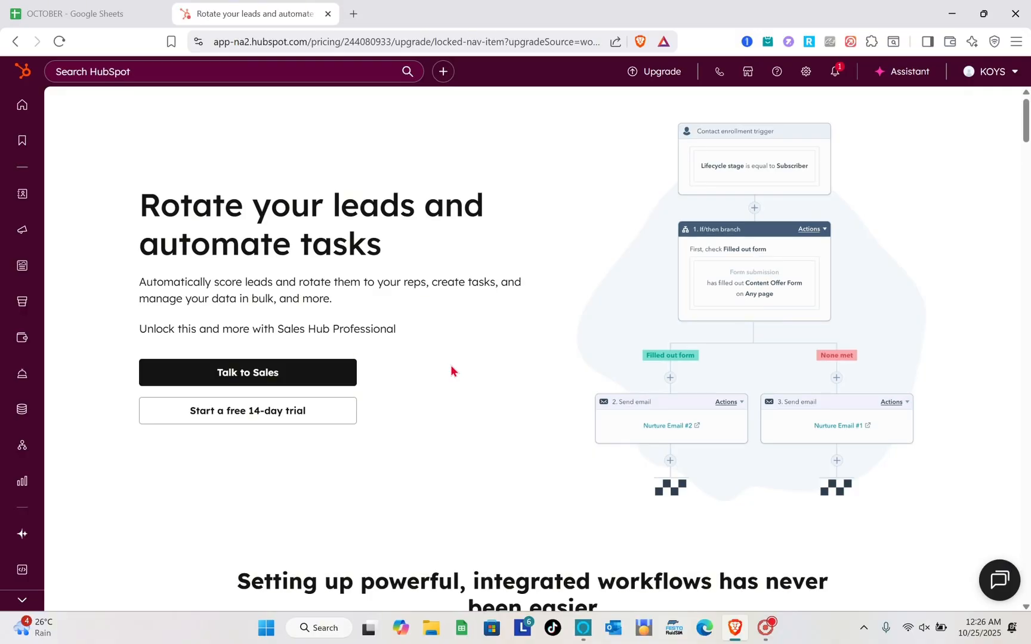
pyautogui.scroll(-6, 451, 371)
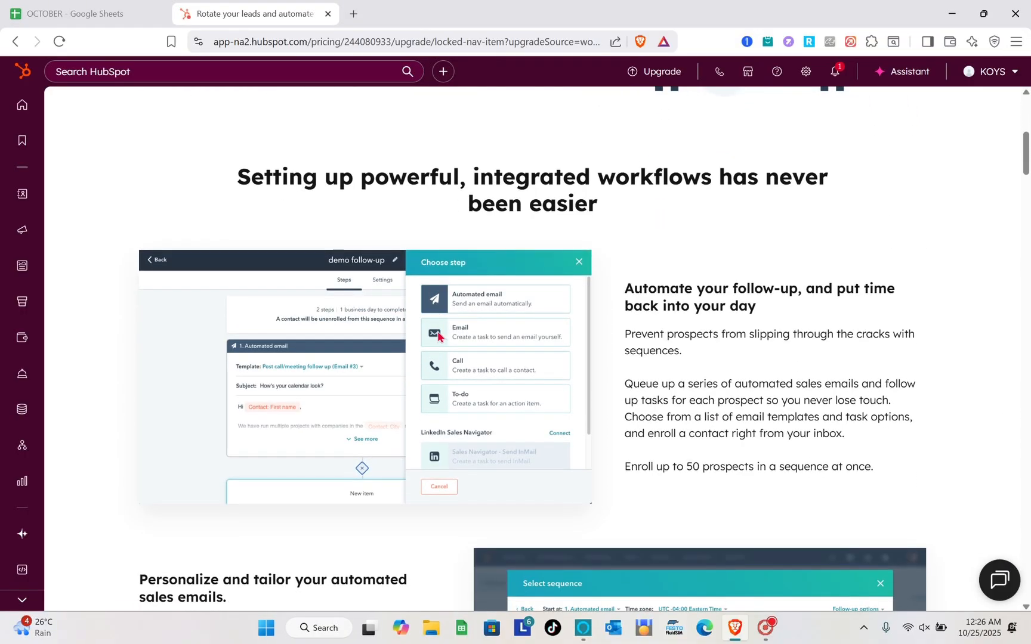
pyautogui.scroll(-1, 438, 337)
pyautogui.scroll(-10, 439, 337)
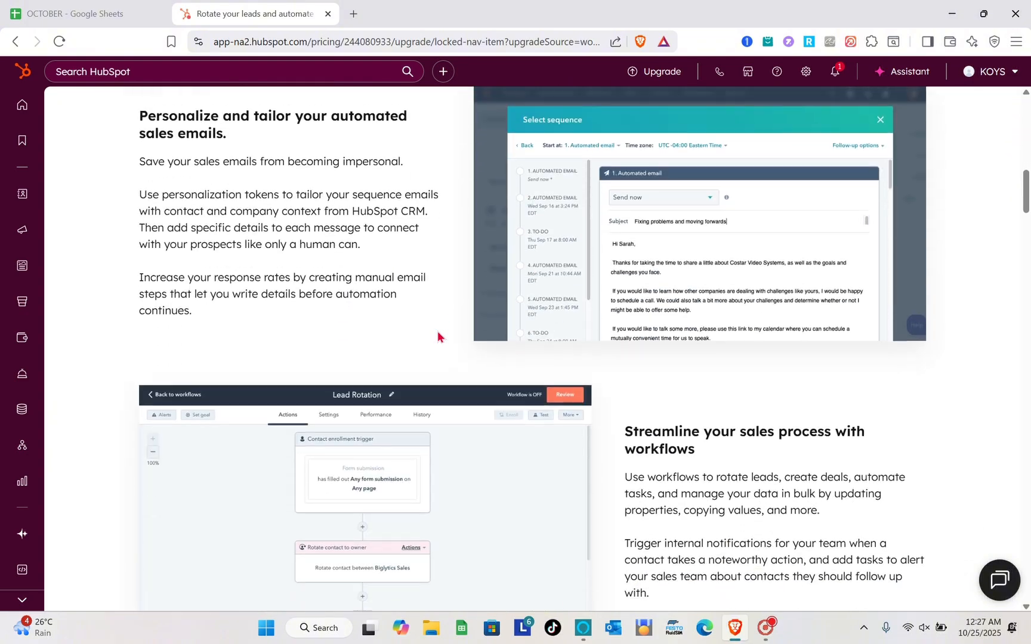
pyautogui.scroll(9, 438, 337)
pyautogui.scroll(-1, 438, 337)
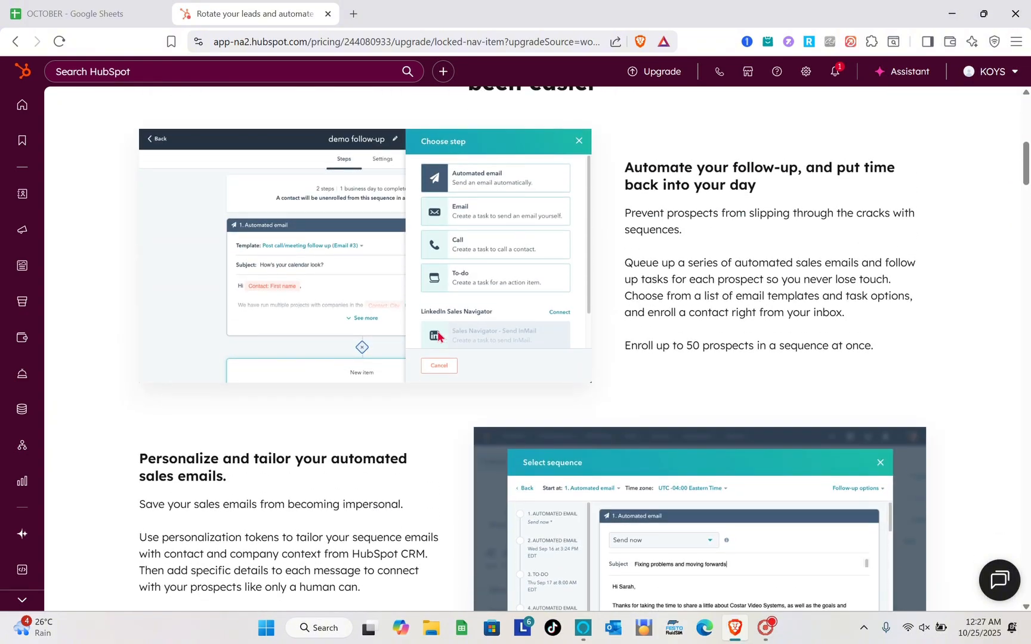
pyautogui.scroll(-2, 438, 337)
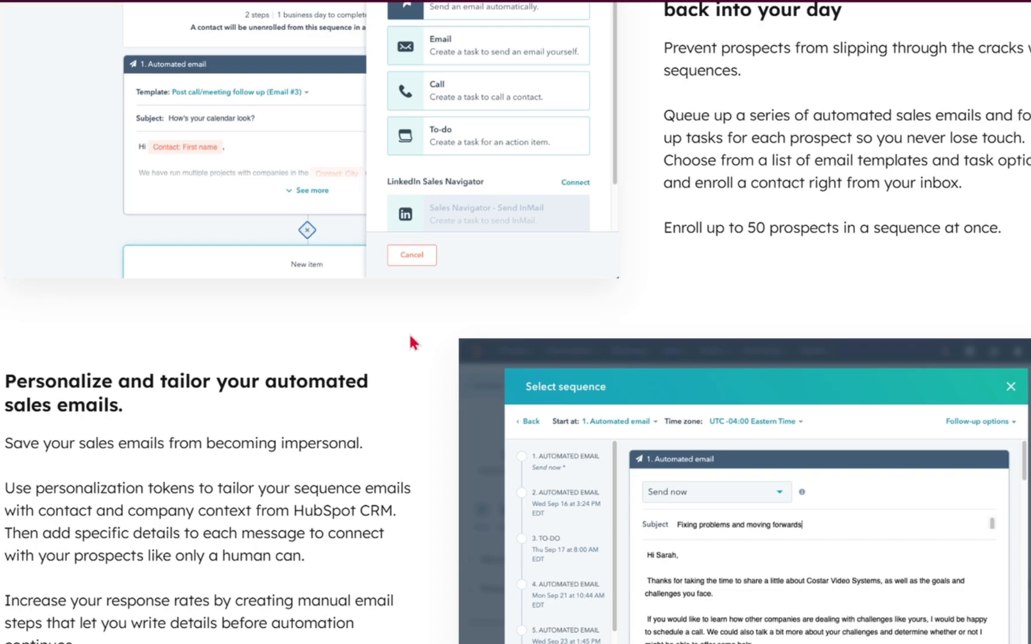
pyautogui.scroll(-10, 410, 338)
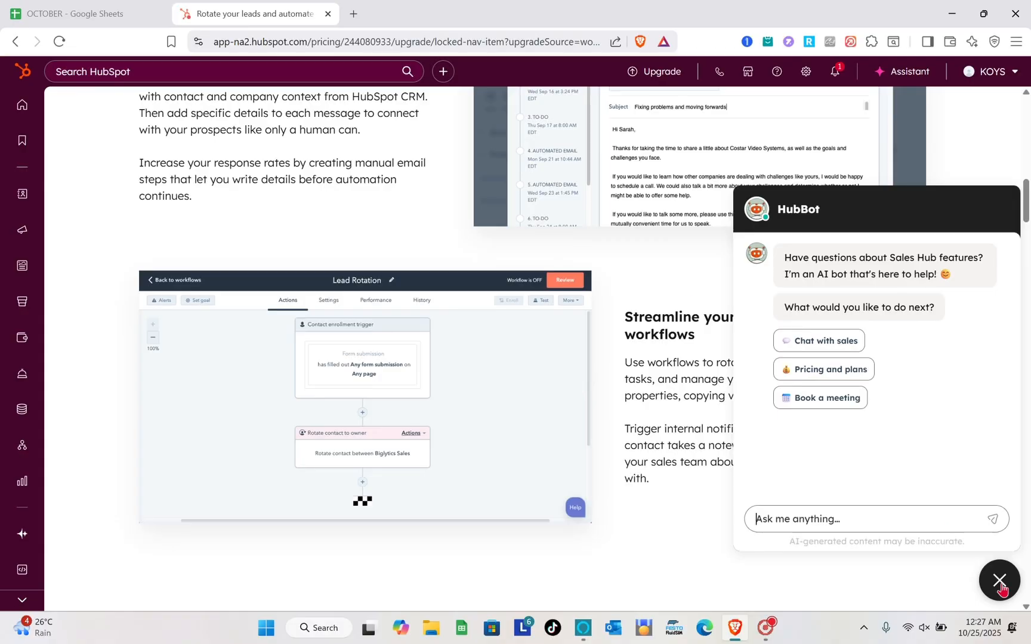
pyautogui.click(996, 578)
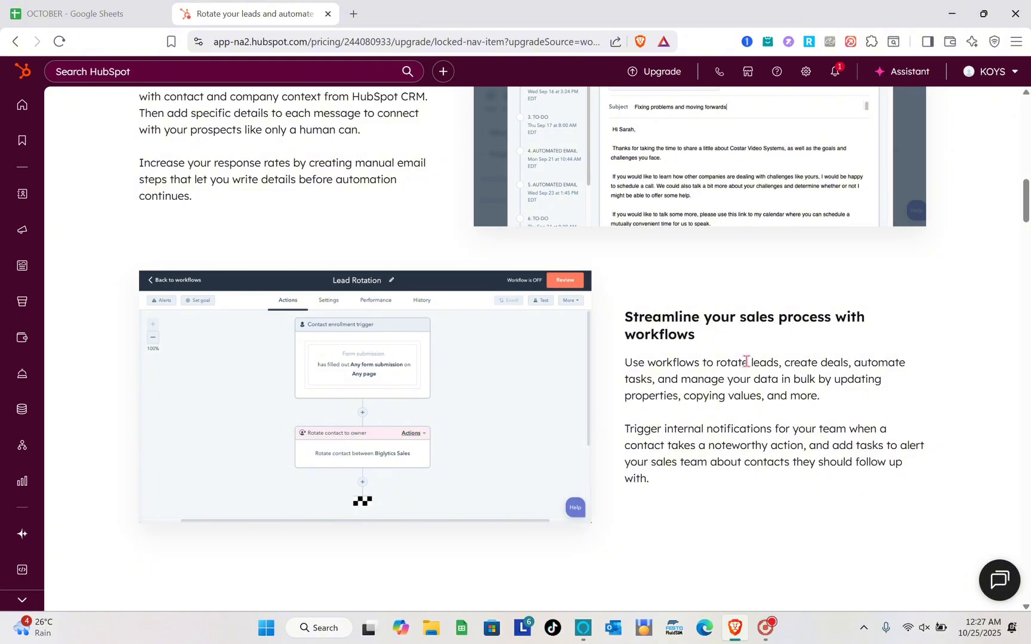
# Compare the features of Free Sales tools and Sales Hub Professional in the plan table.
pyautogui.scroll(-8, 746, 362)
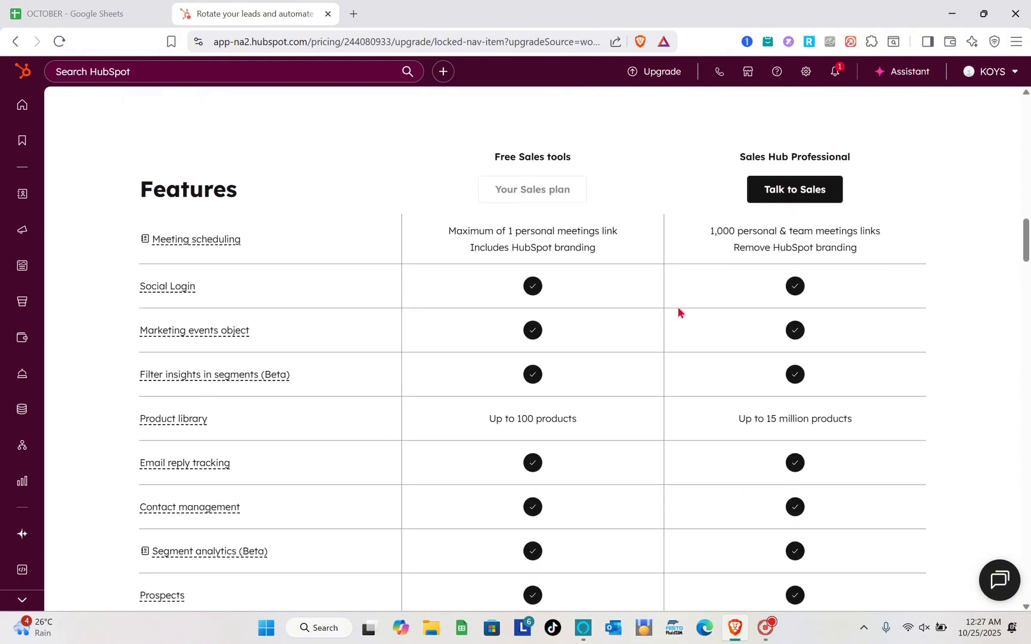
pyautogui.scroll(-4, 663, 495)
pyautogui.scroll(5, 661, 497)
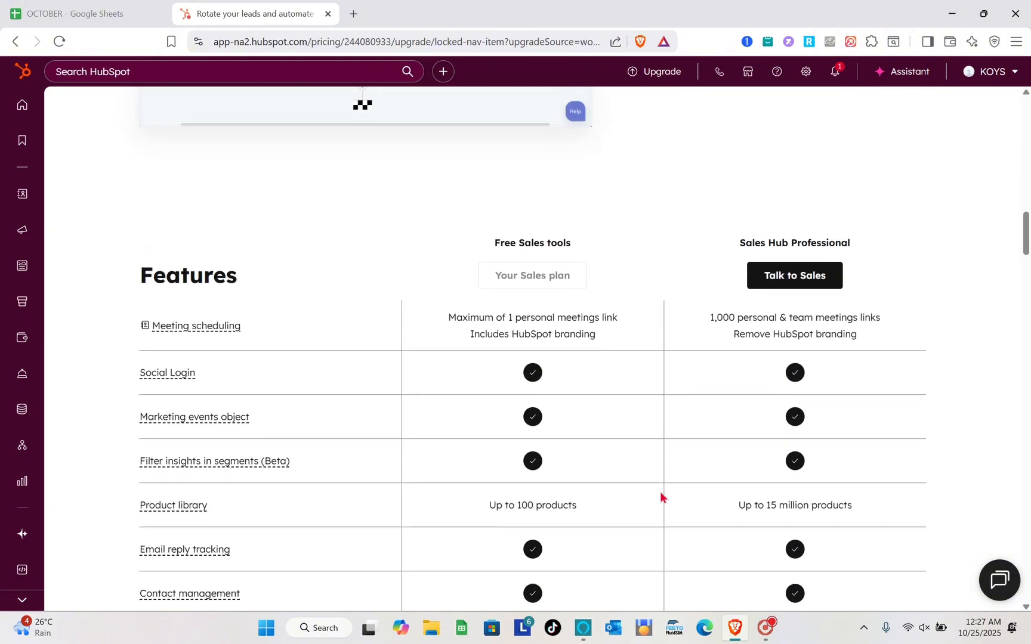
pyautogui.scroll(-8, 490, 449)
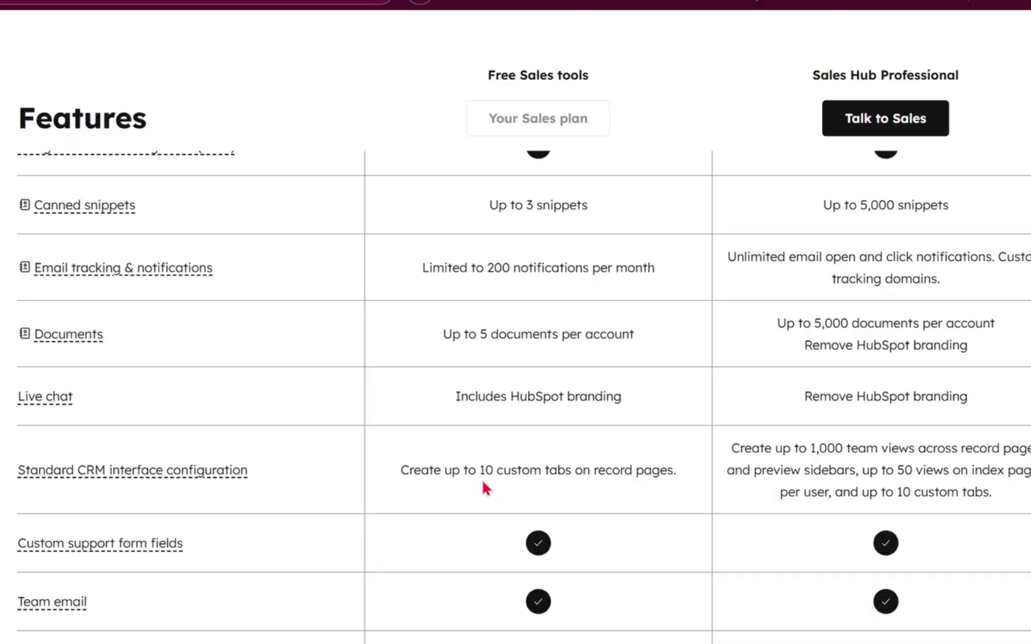
pyautogui.scroll(-13, 483, 482)
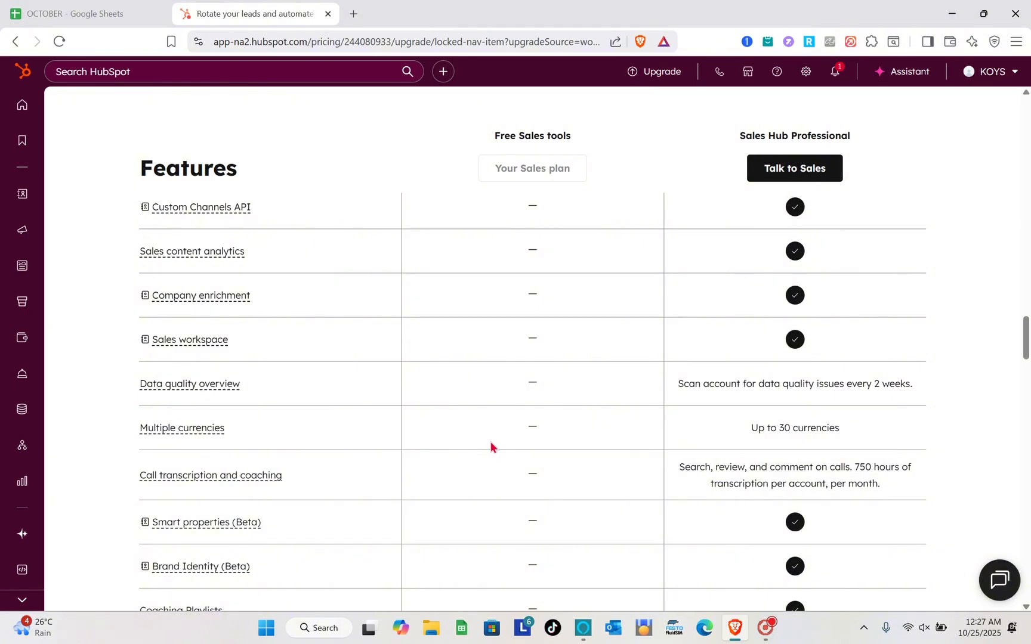
# Go to the service Chatflows and start a new chatflow with Website as its channel.
pyautogui.moveTo(21, 348)
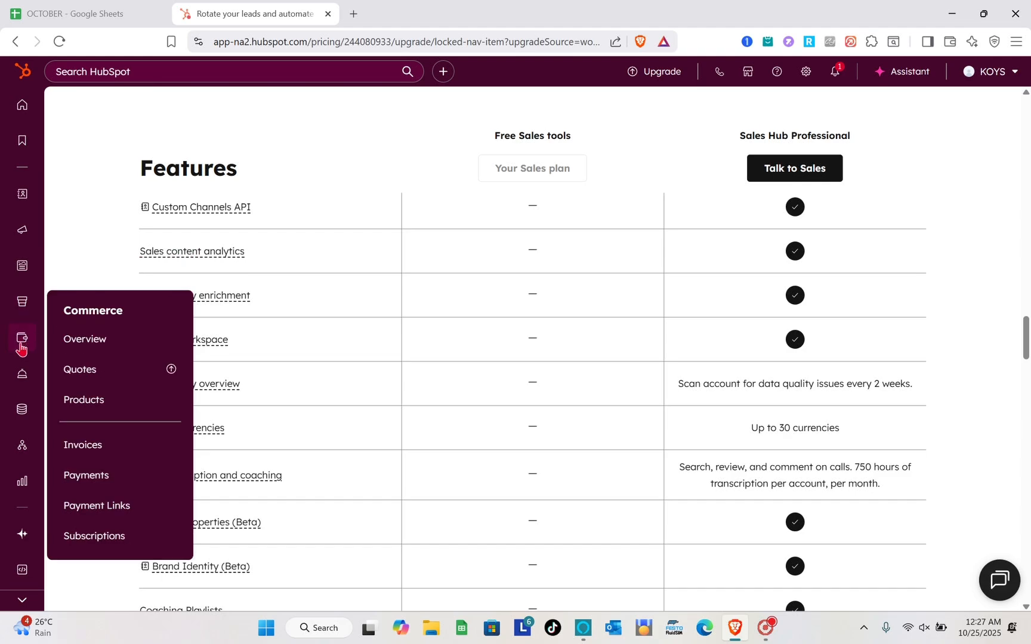
pyautogui.moveTo(22, 376)
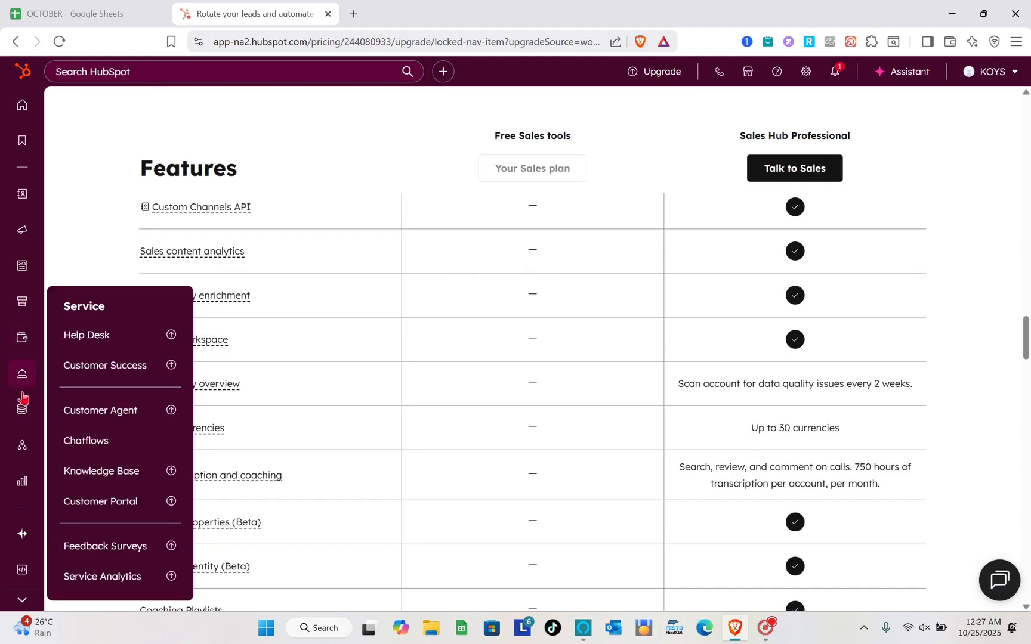
pyautogui.click(114, 447)
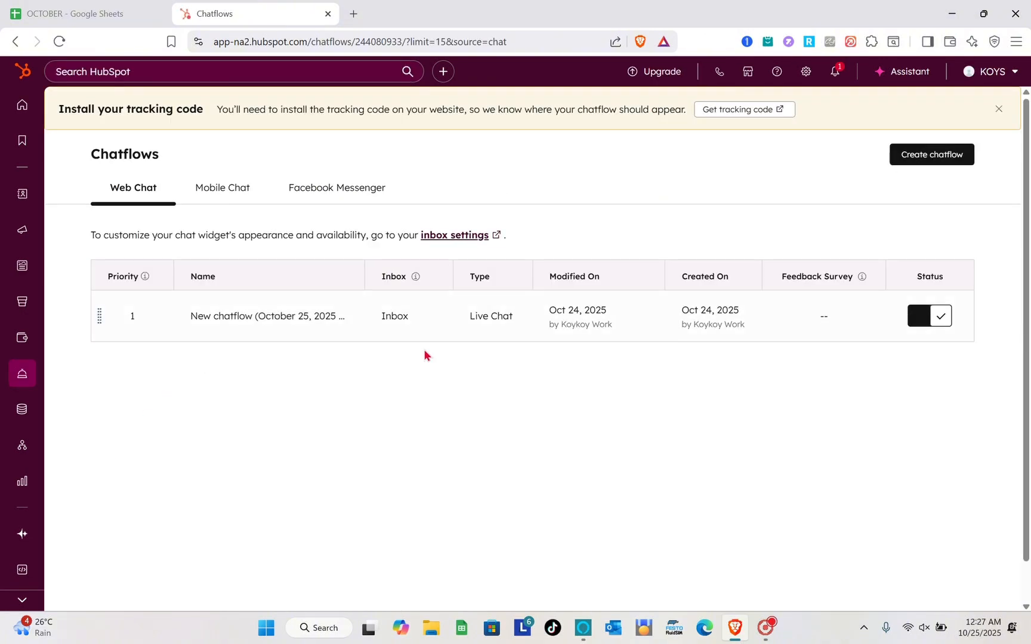
pyautogui.click(909, 160)
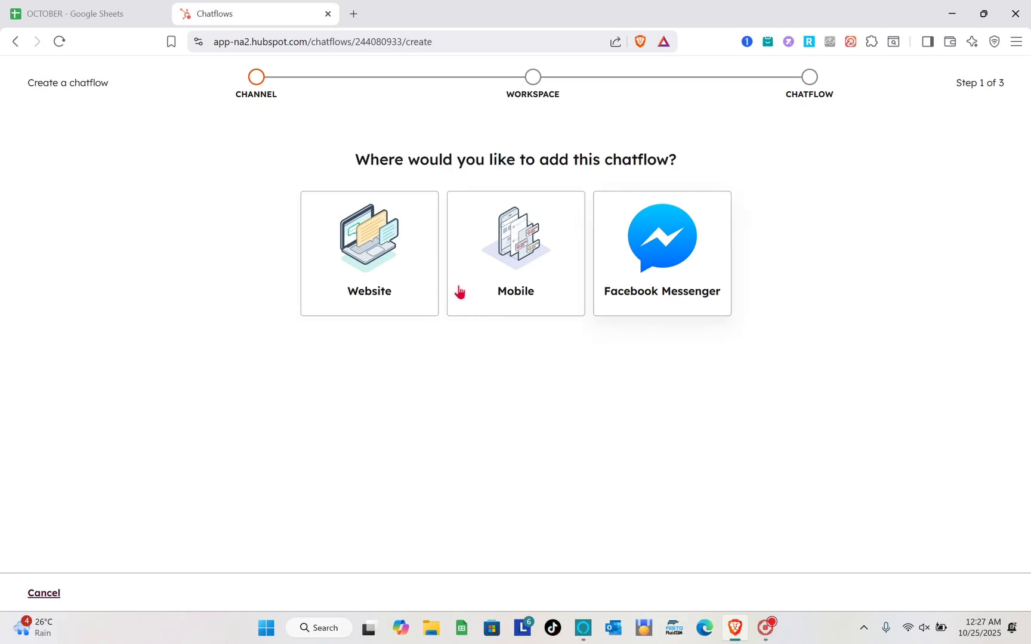
pyautogui.click(339, 291)
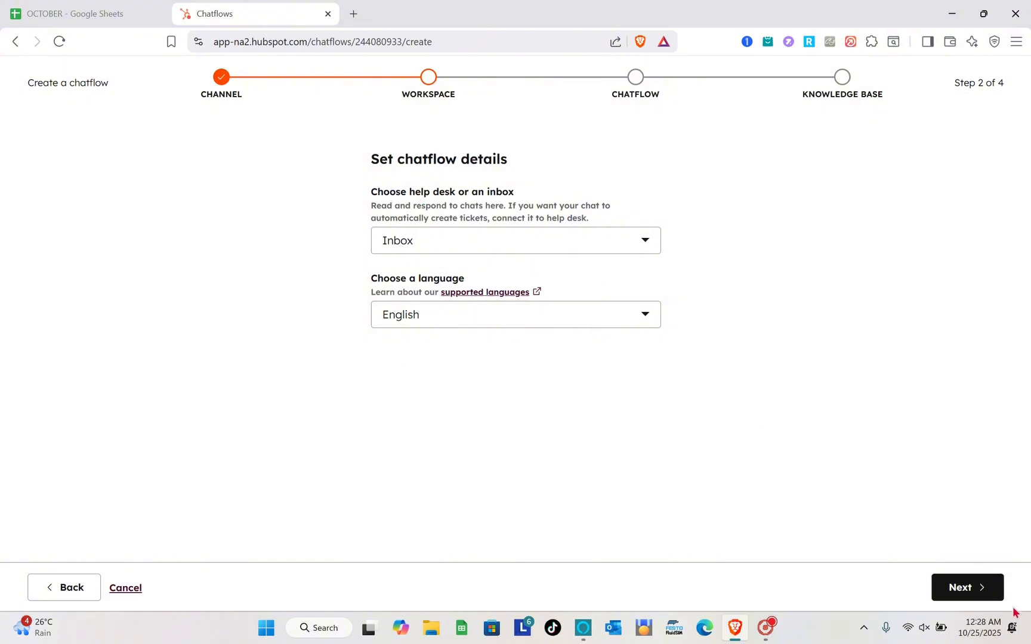
# Create the chatflow as a Live Agent type with Inbox as its workspace and English as its language, leaving Knowledge Base disabled.
pyautogui.click(956, 589)
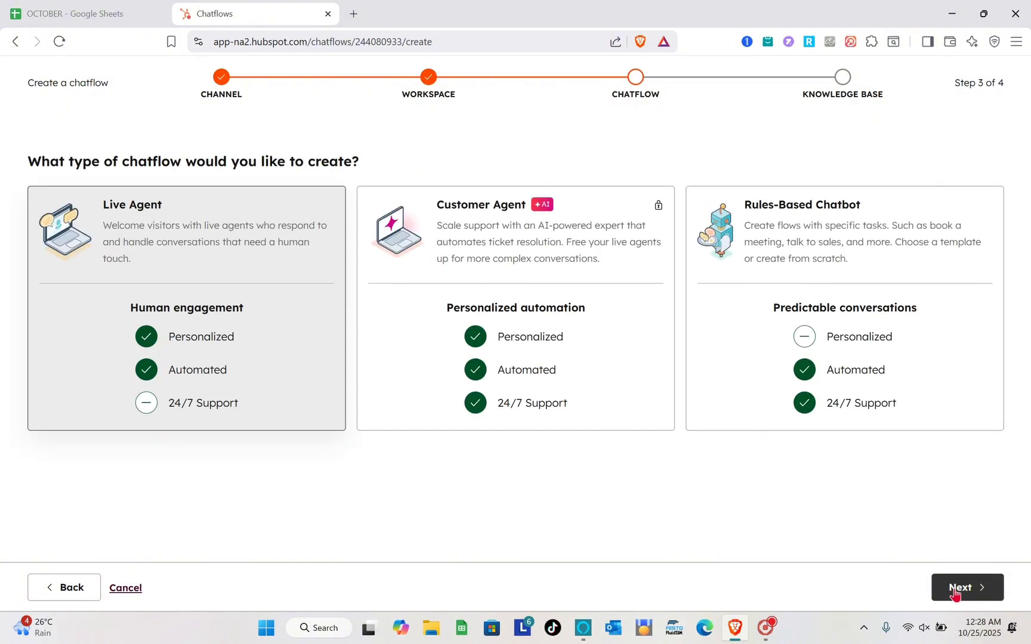
pyautogui.click(955, 591)
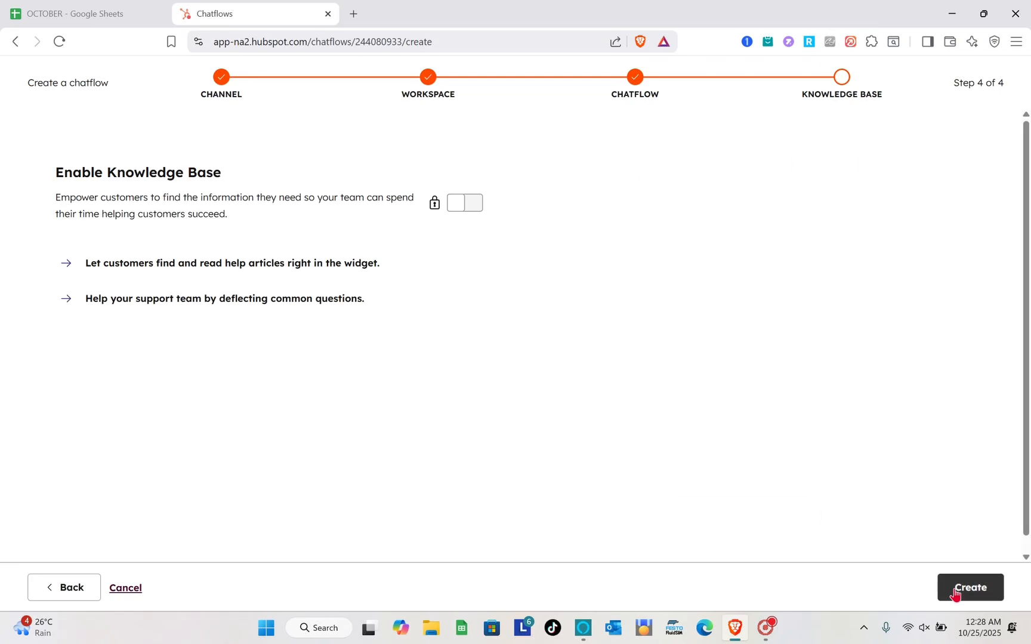
pyautogui.click(957, 591)
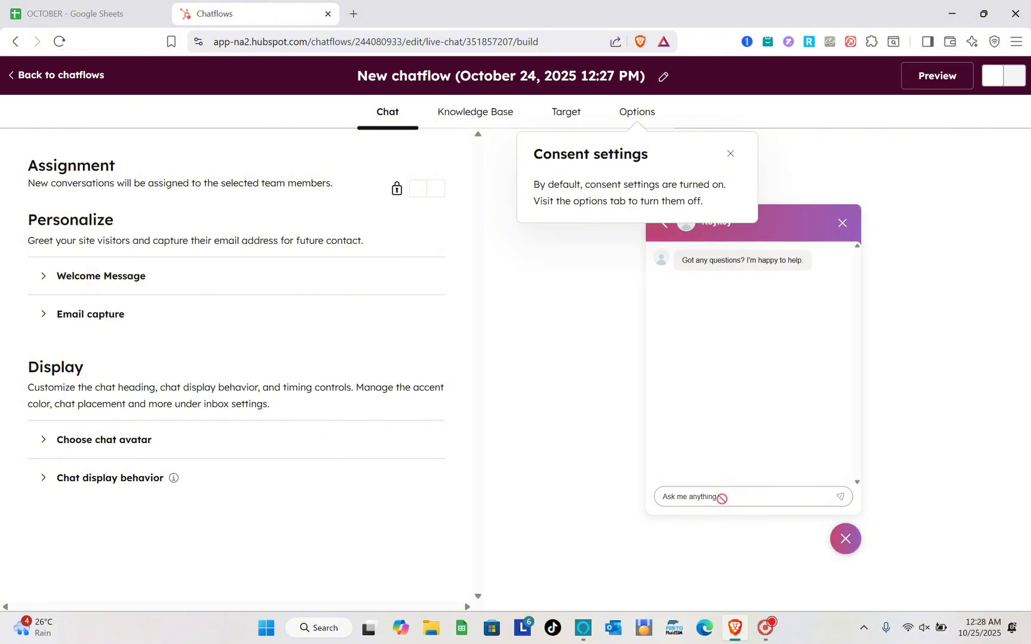
# Dismiss the consent settings tip and examine the new chatflow's language and cookie consent options.
pyautogui.click(730, 154)
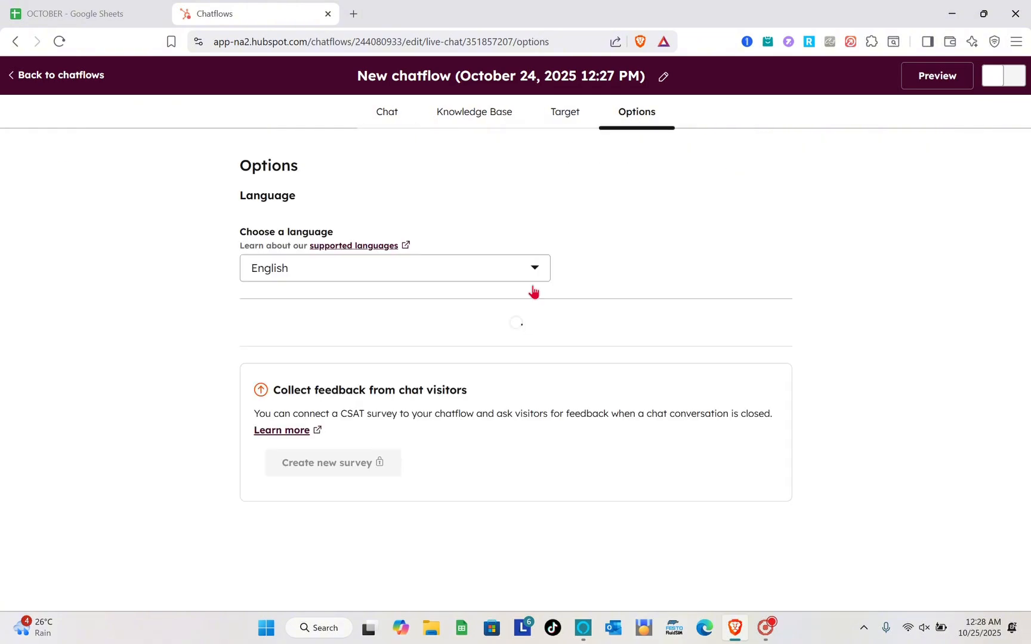
pyautogui.scroll(-1, 436, 423)
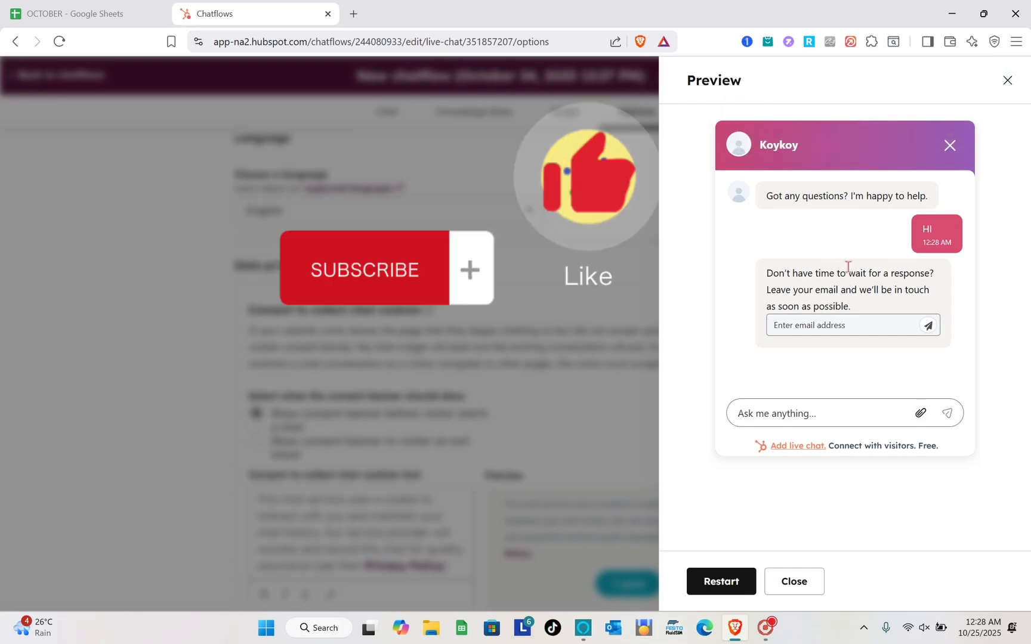
pyautogui.click(766, 627)
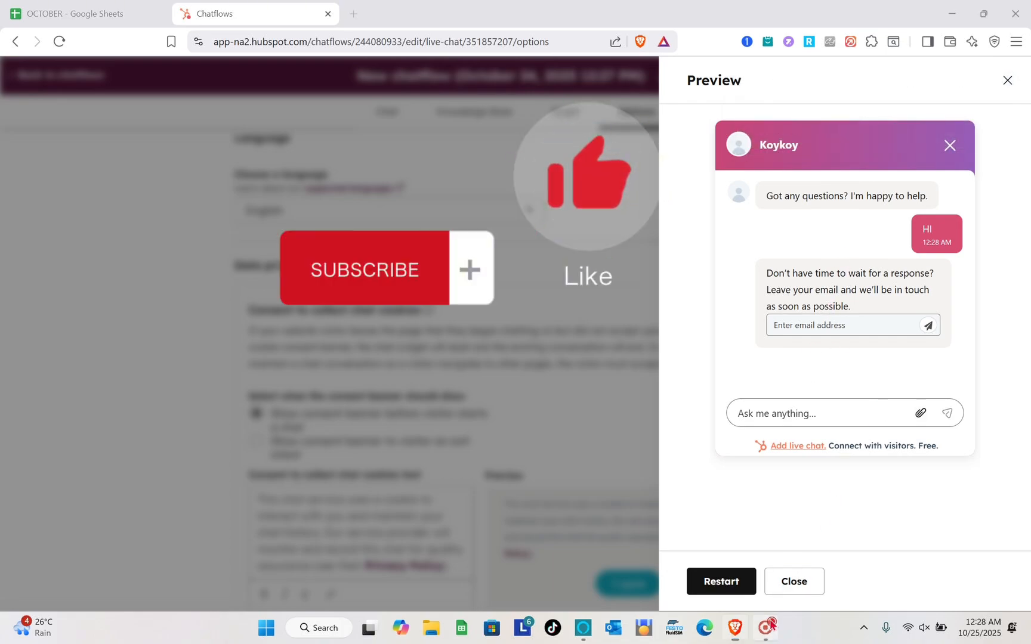